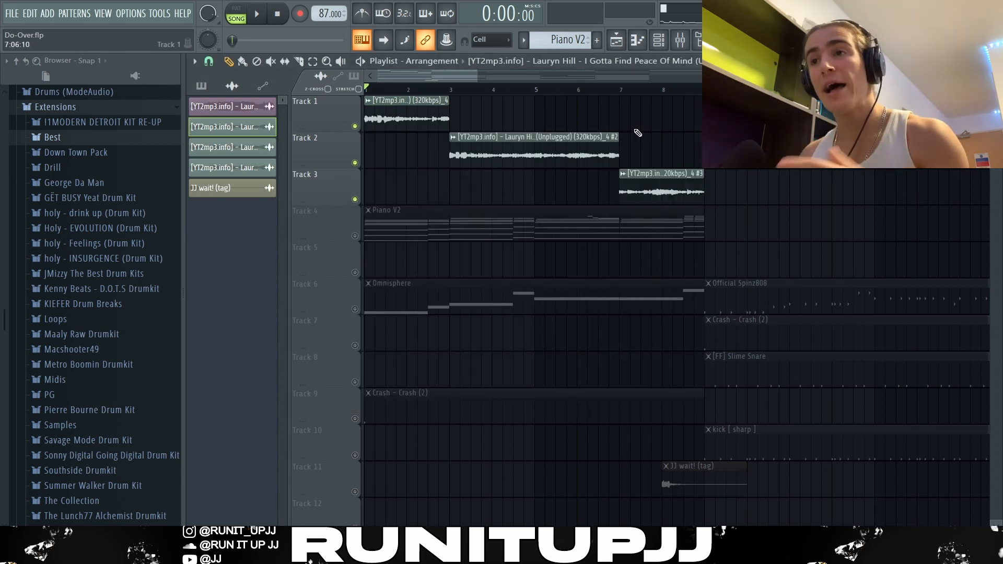
Examine the sample clips in the playlist and the Fruity Limiter and Fruity Love Philter effects on mixer Insert 1.
left_click_drag(401, 116, 649, 179)
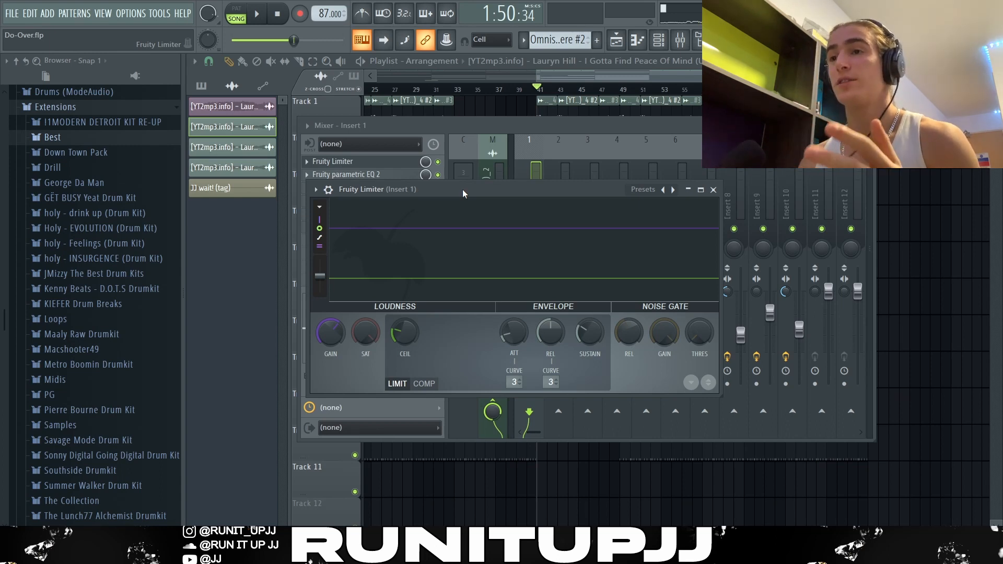
mouse_move(464, 193)
left_mouse_down()
mouse_move(462, 262)
mouse_move(454, 200)
left_mouse_up()
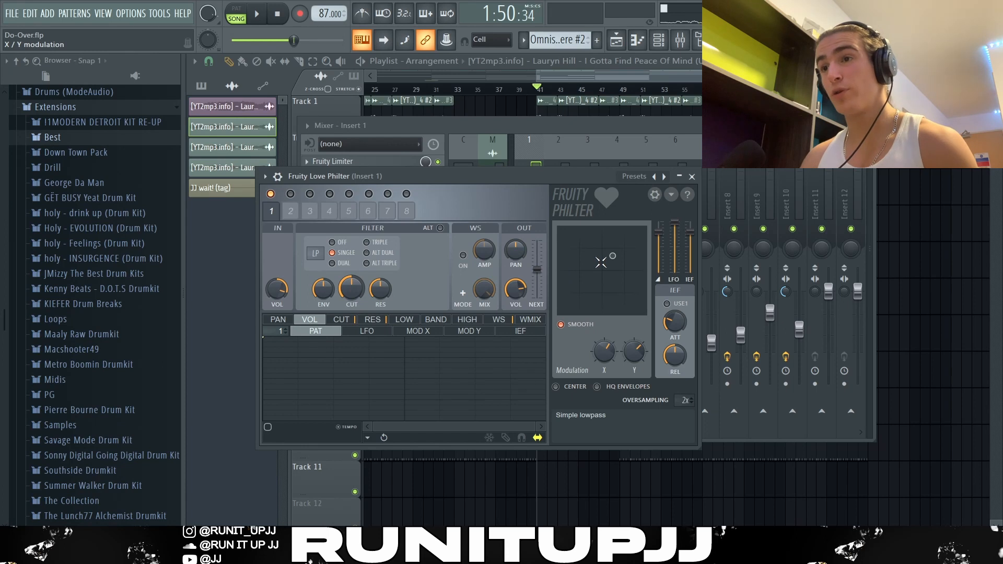
right_click(656, 176)
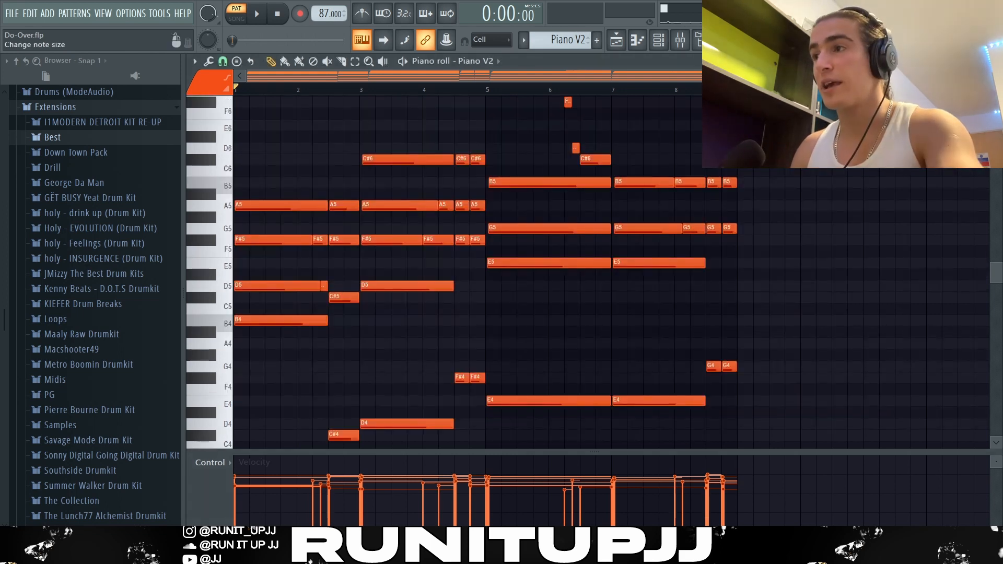
Transpose the lowest octave of Piano V2 bass notes up two octaves and back down to where they were.
left_click_drag(996, 90, 996, 95)
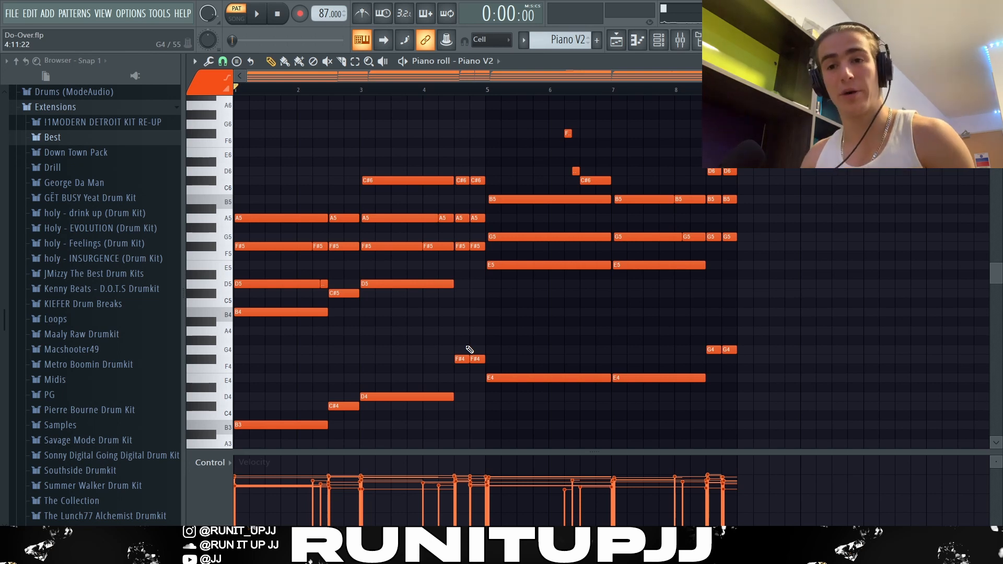
scroll(470, 350, "down", 5)
mouse_move(836, 443)
left_mouse_down()
mouse_move(474, 370)
mouse_move(269, 359)
left_mouse_up()
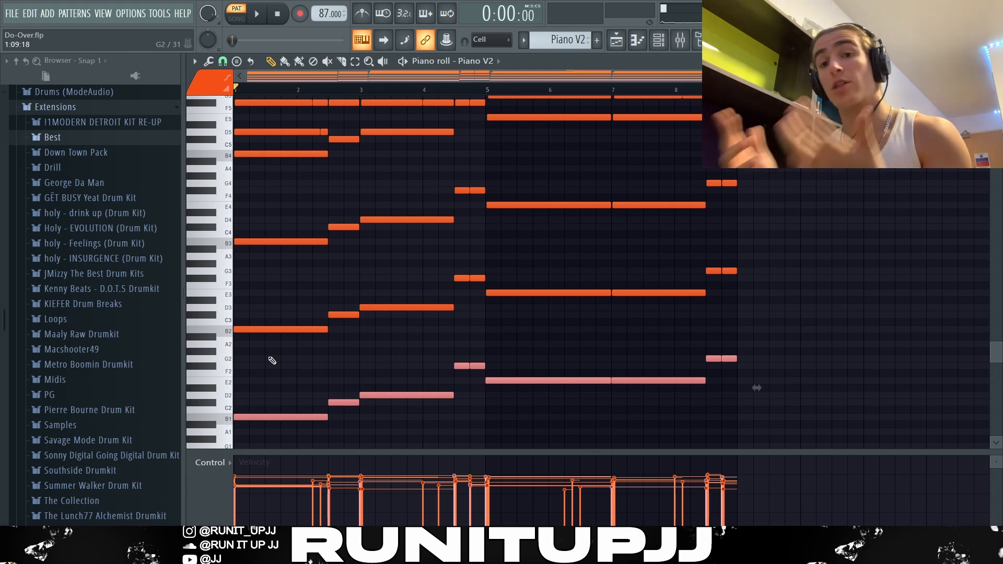
key("ctrl+Up")
key("ctrl+Up")
key("ctrl+Up")
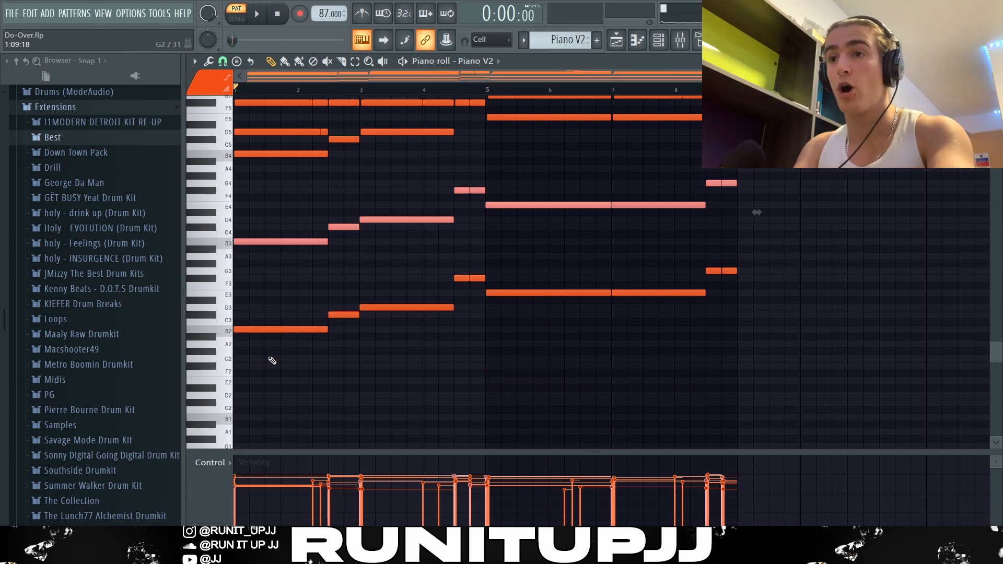
key("ctrl+Down")
key("ctrl+Down")
key("ctrl+Down")
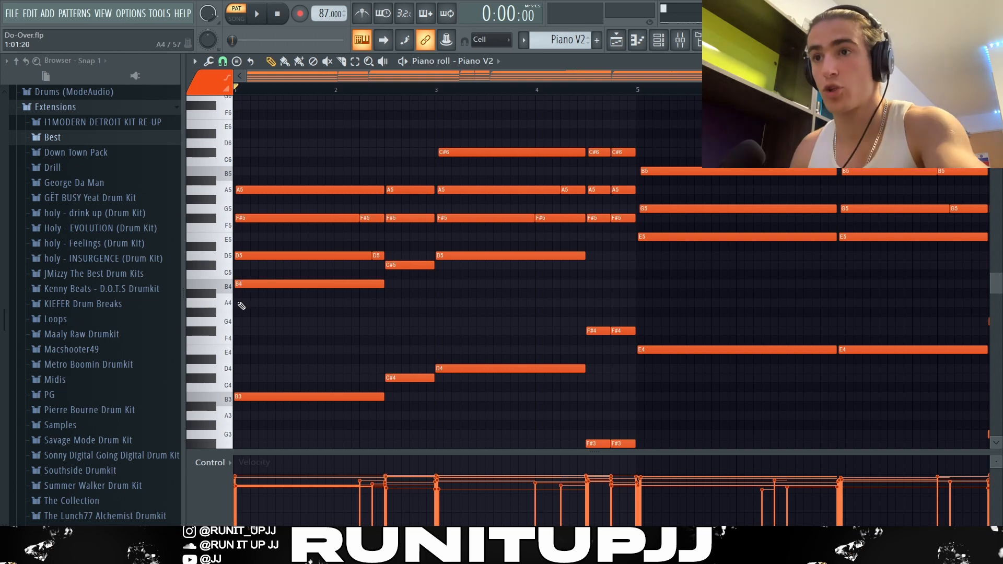
Highlight the upper notes of the first three Piano V2 chords one after another to examine their voicing.
scroll(235, 314, "up", 2, "ctrl")
left_click_drag(269, 306, 501, 220)
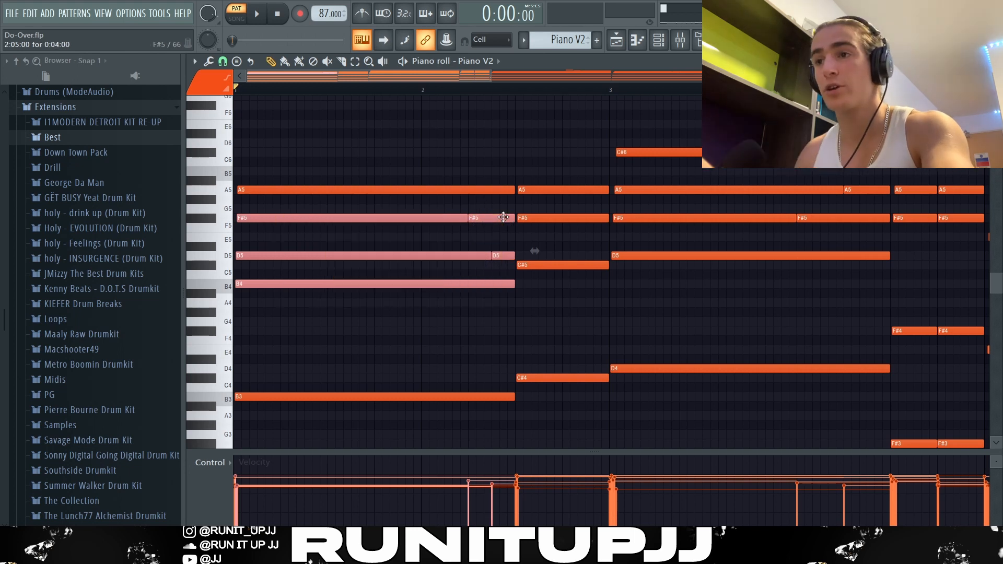
left_click(291, 190, "ctrl")
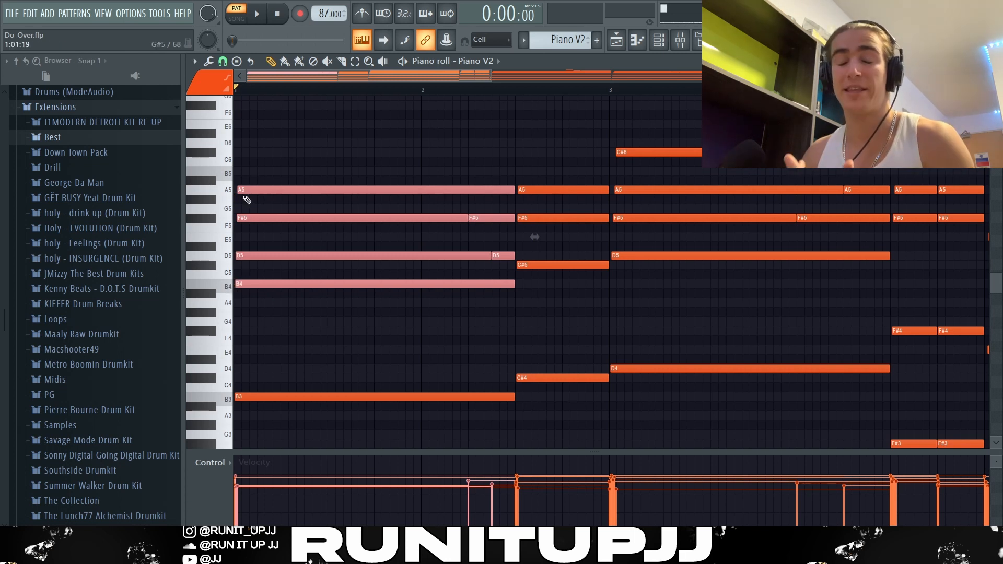
left_click(322, 164, "ctrl")
left_click_drag(528, 164, 606, 237)
left_click_drag(650, 130, 882, 238)
scroll(509, 173, "down", 2)
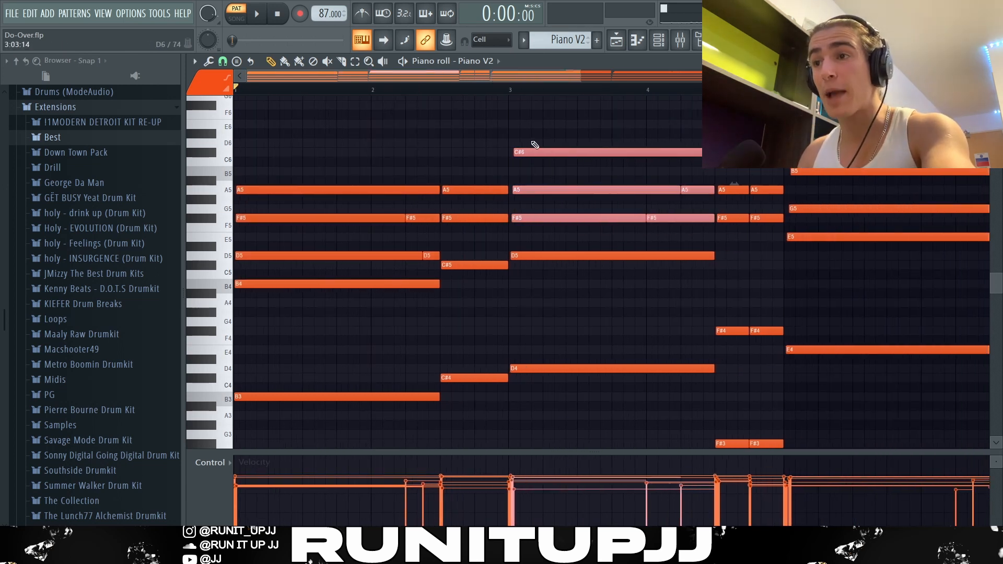
Highlight the long first and third Piano V2 chords together to compare them, and clear the selection.
left_click_drag(305, 158, 437, 362)
left_click_drag(586, 117, 706, 283)
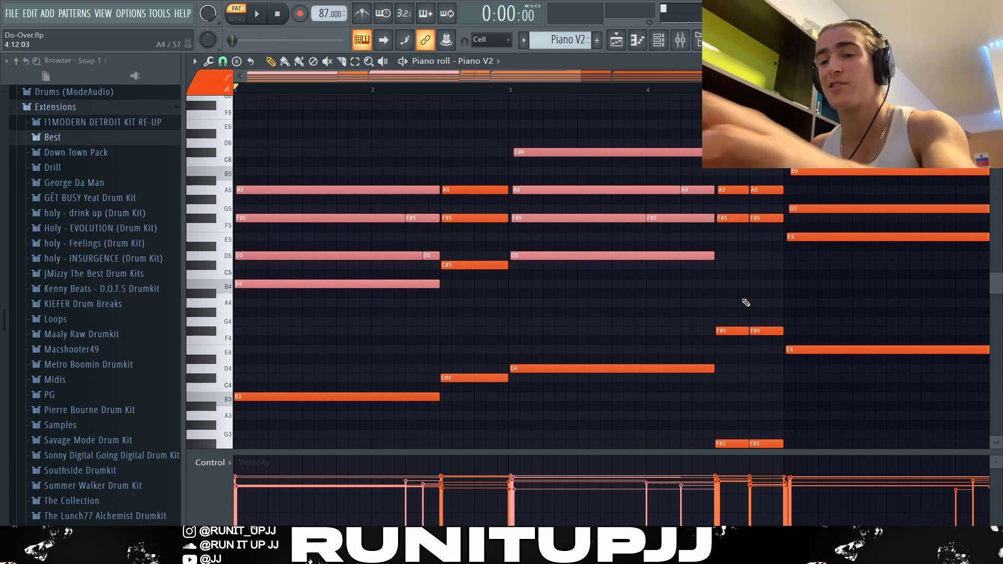
left_click(746, 303)
scroll(604, 291, "down", 3)
scroll(599, 291, "up", 1)
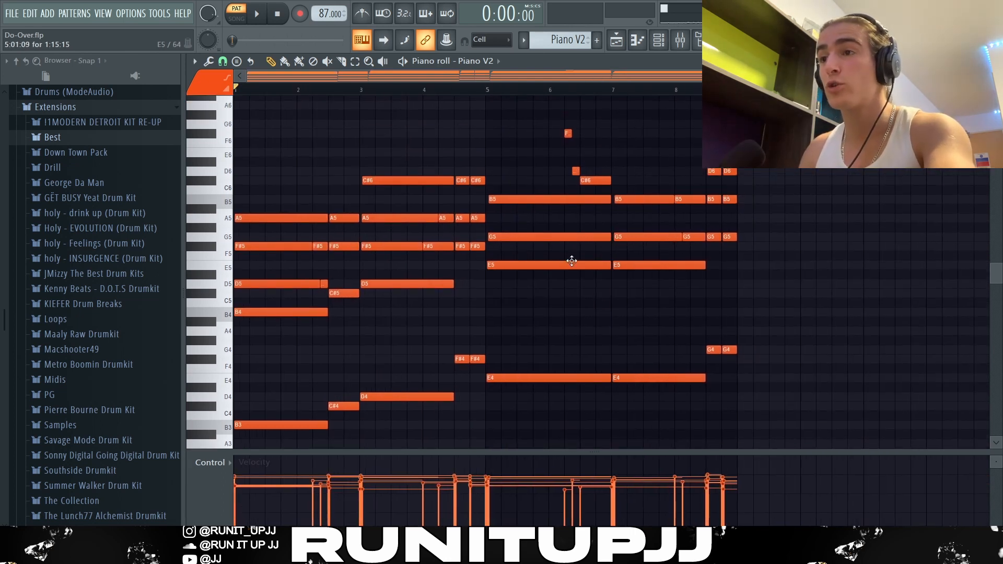
Highlight the chords in bars 5 to 8, and the short repeated chords ending bars 4 and 8.
left_click_drag(506, 164, 735, 290)
left_click(735, 290)
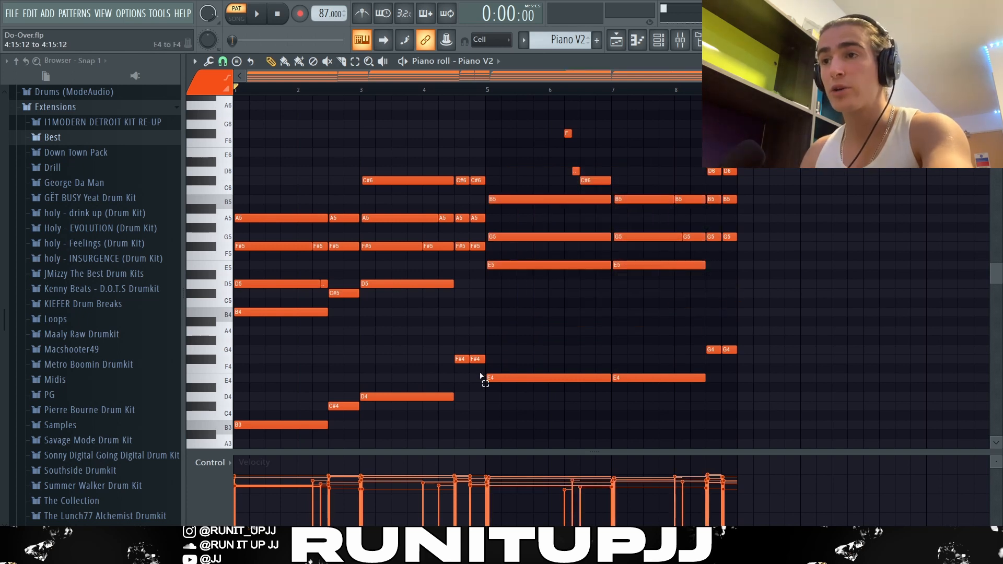
left_click_drag(485, 375, 455, 176)
left_click_drag(706, 167, 771, 402)
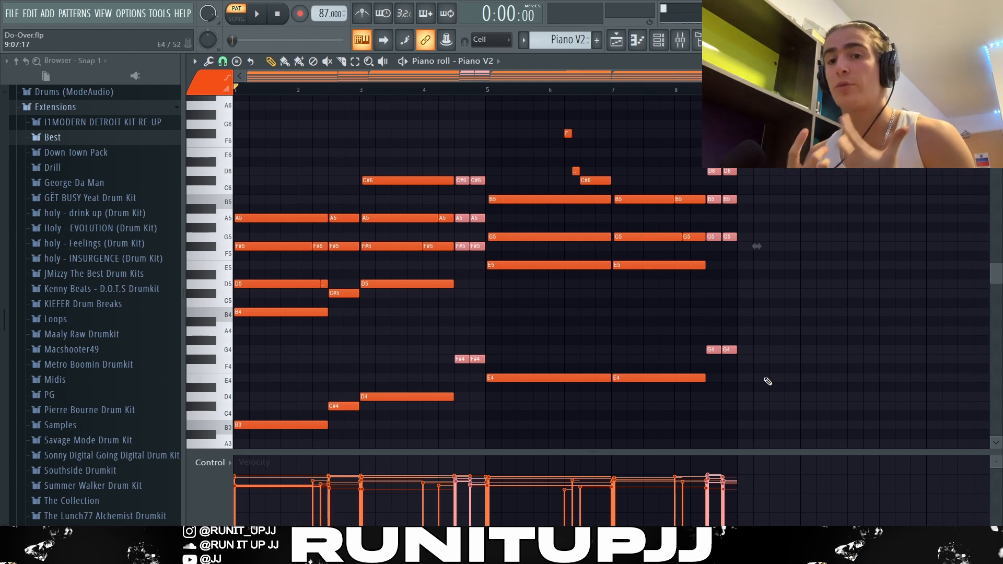
Highlight the short high melody notes in bar 6 and the retriggered chord notes in bars 2 and 8, and clear the selection.
left_click_drag(683, 191, 709, 245)
left_click_drag(625, 178, 547, 129)
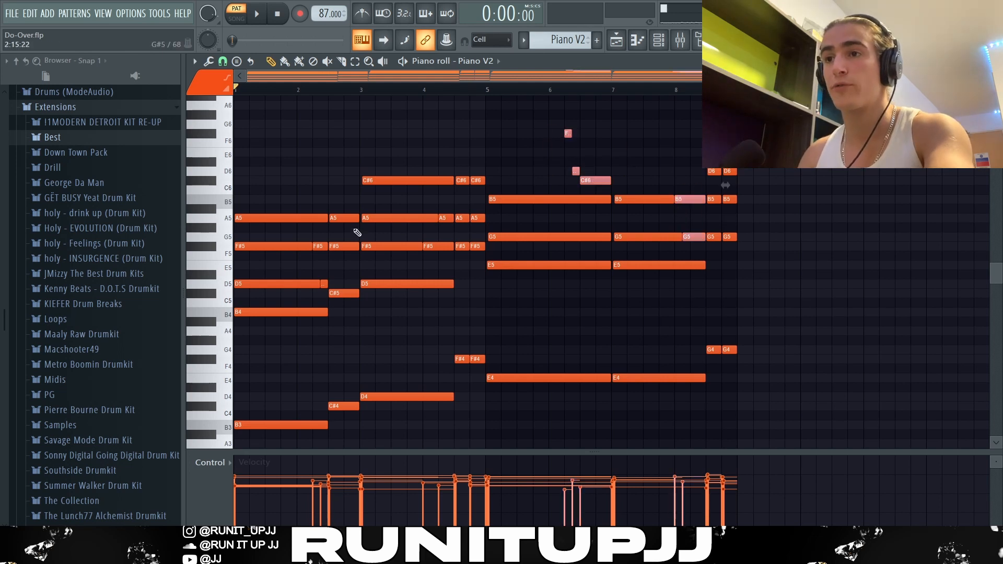
left_click_drag(314, 241, 326, 282)
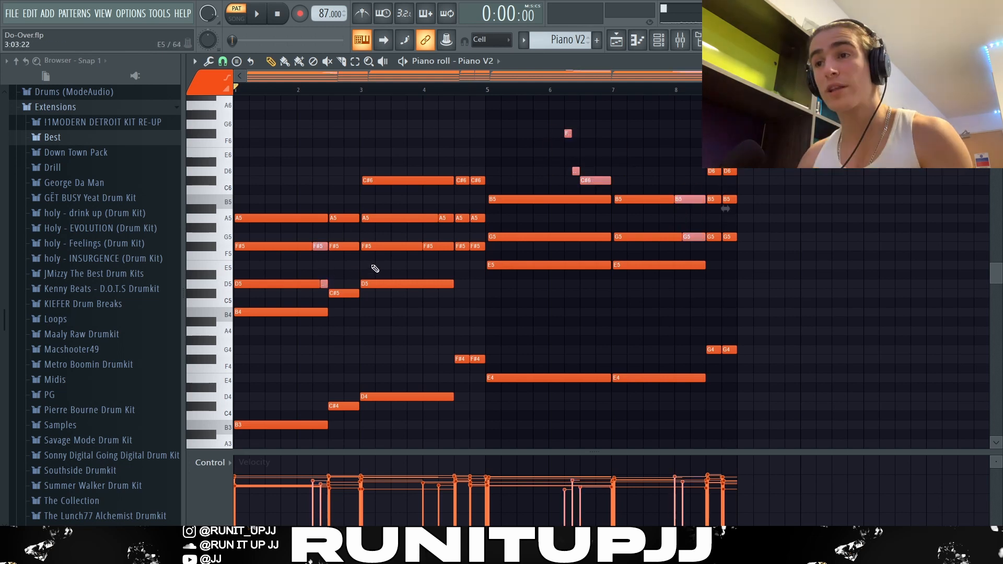
left_click(400, 273, "ctrl")
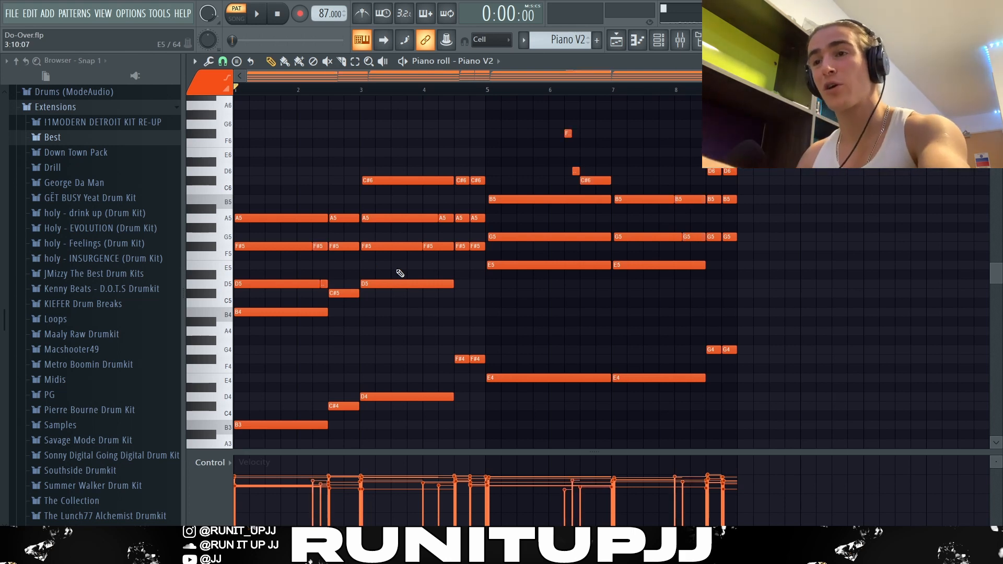
Inspect the Strumizer and Randomizer settings for the Piano V2 chords without applying them.
key("alt+s")
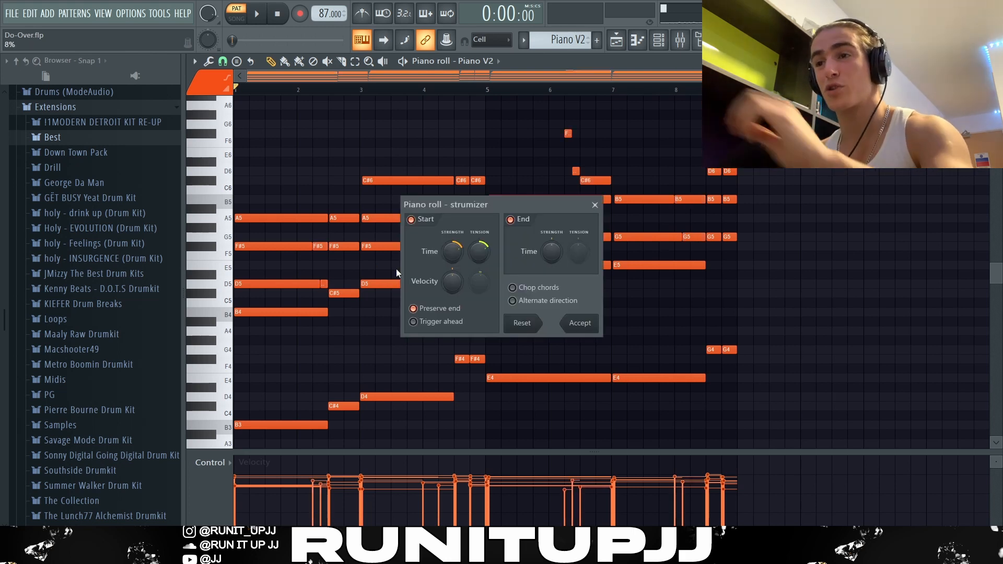
left_click(594, 205)
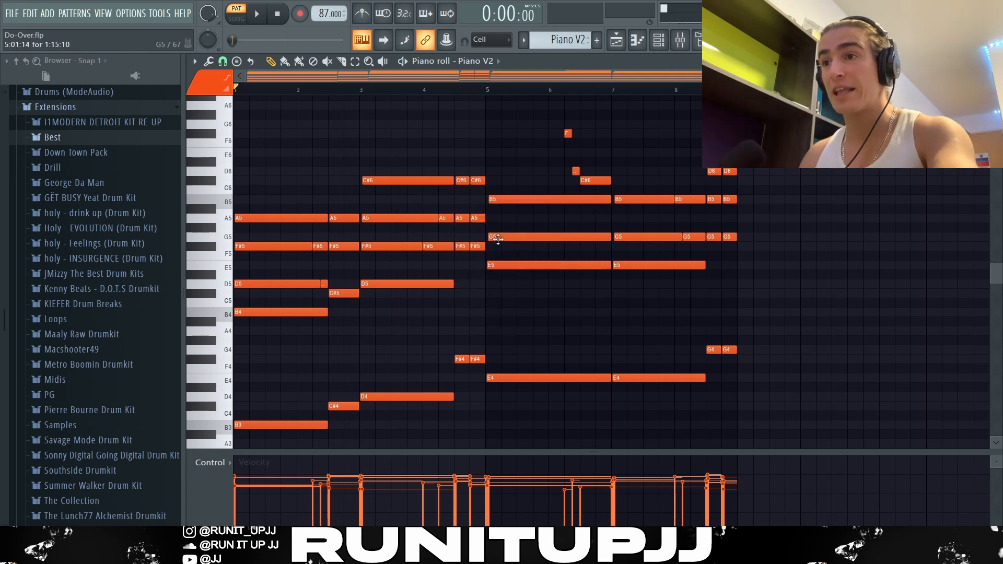
mouse_move(496, 237)
left_mouse_down()
mouse_move(508, 233)
mouse_move(495, 235)
left_mouse_up()
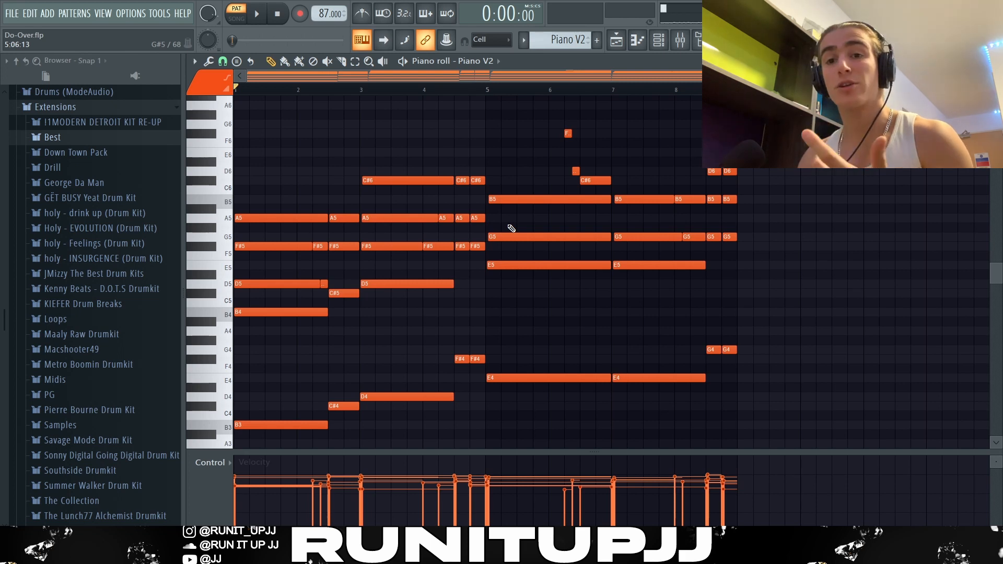
key("alt+r")
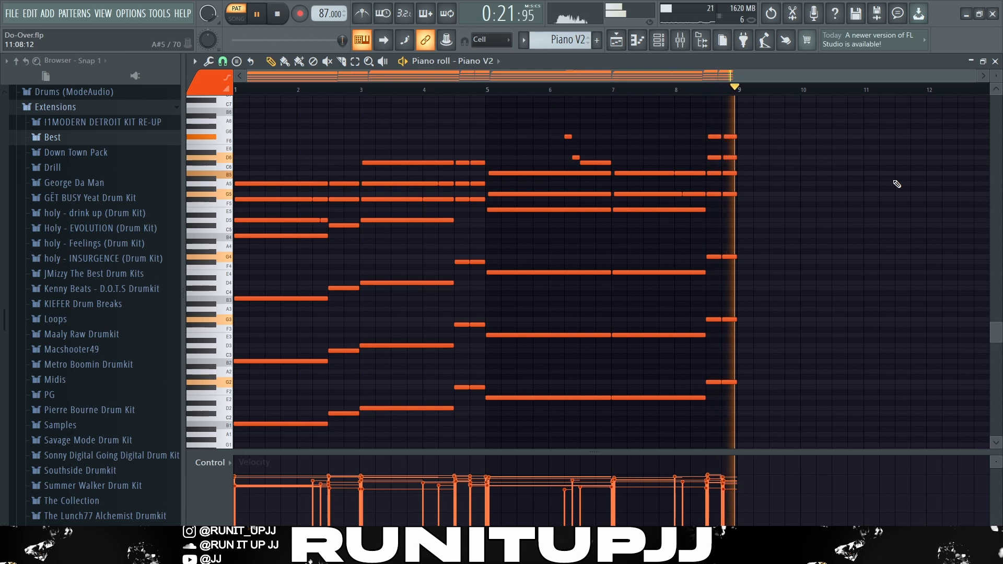
Stop the Piano V2 playback and review its mixer effects and the Xpand!2 patch +04 Evil Frog.
key("space")
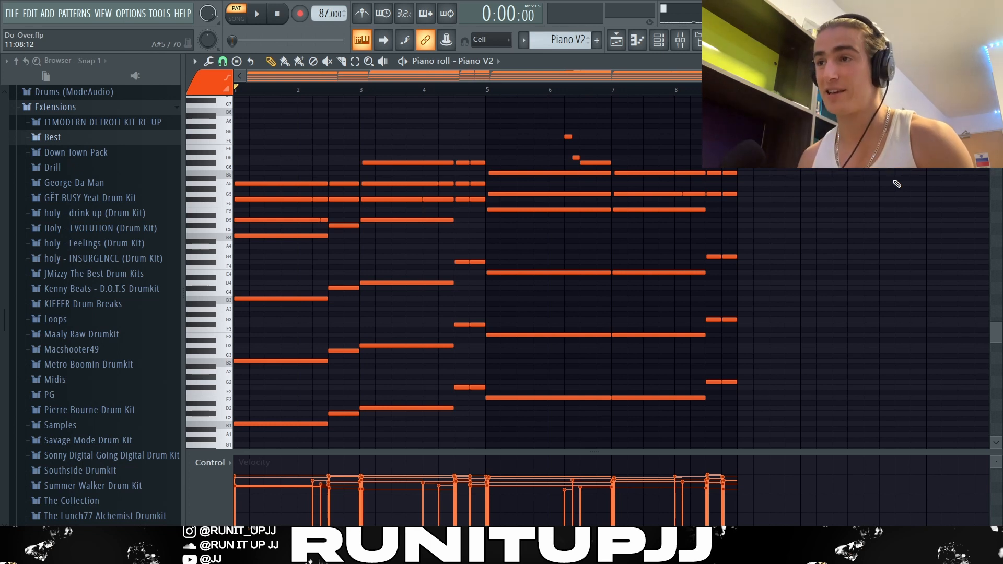
key("F9")
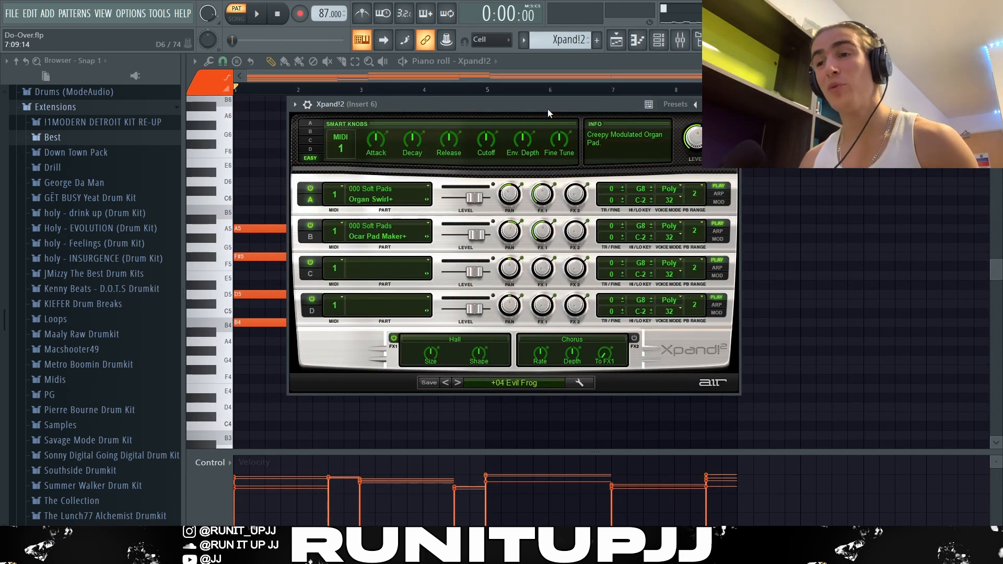
left_click(520, 383)
mouse_move(491, 324)
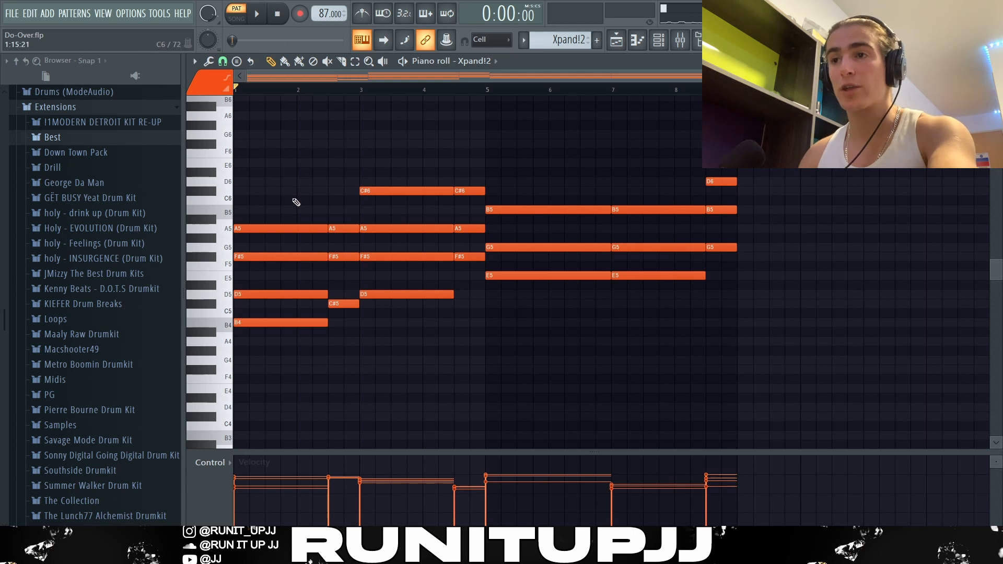
Highlight all the Xpand!2 chord notes across bars 1 to 8 to examine the pattern, and clear the selection.
left_click_drag(534, 130, 629, 185)
left_click_drag(285, 140, 805, 356)
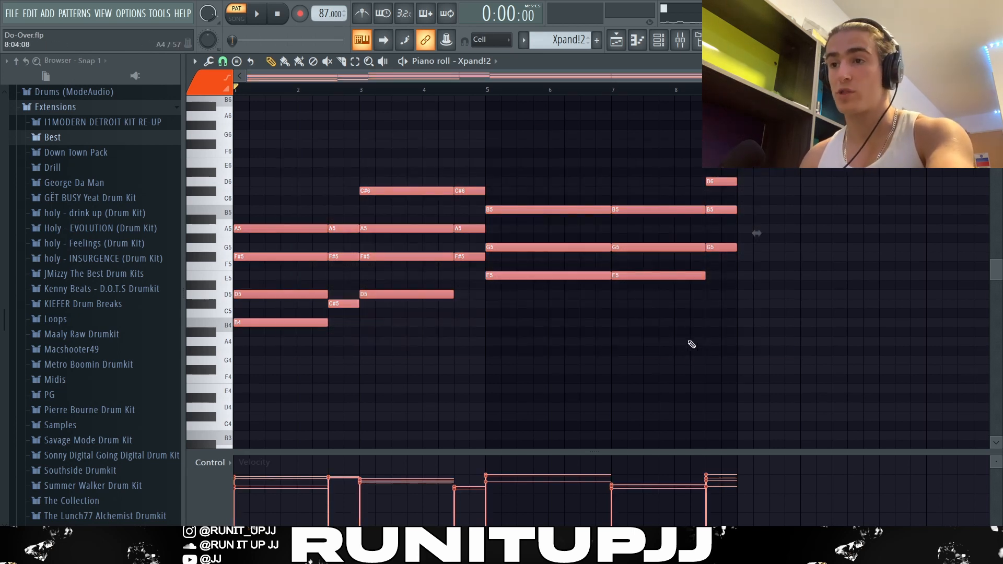
scroll(587, 329, "down", 2)
left_click_drag(237, 291, 786, 483)
scroll(688, 353, "up", 5)
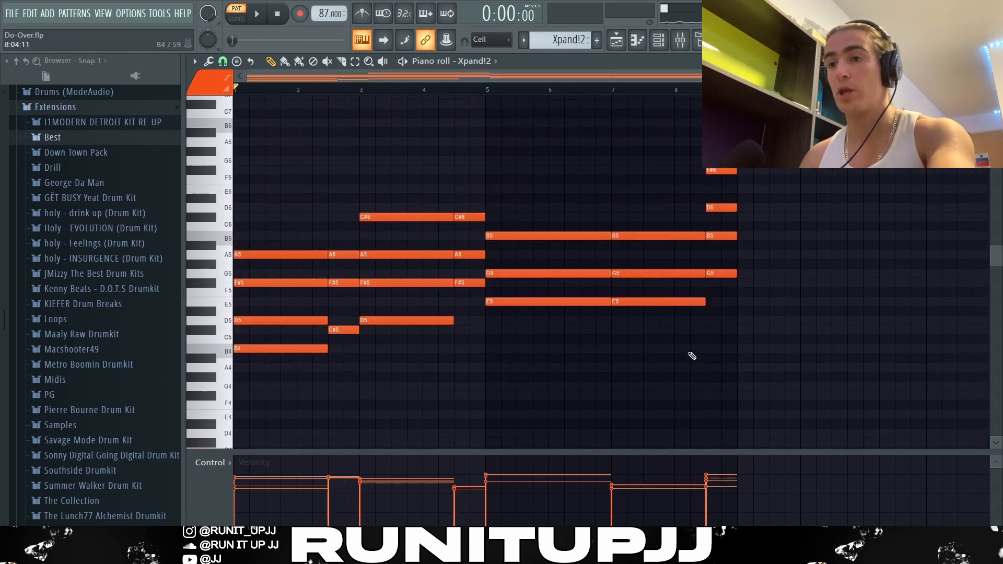
Inspect the Randomizer's velocity level settings for the Xpand!2 notes and close it without applying them.
scroll(692, 355, "up", 1)
key("super")
key("super")
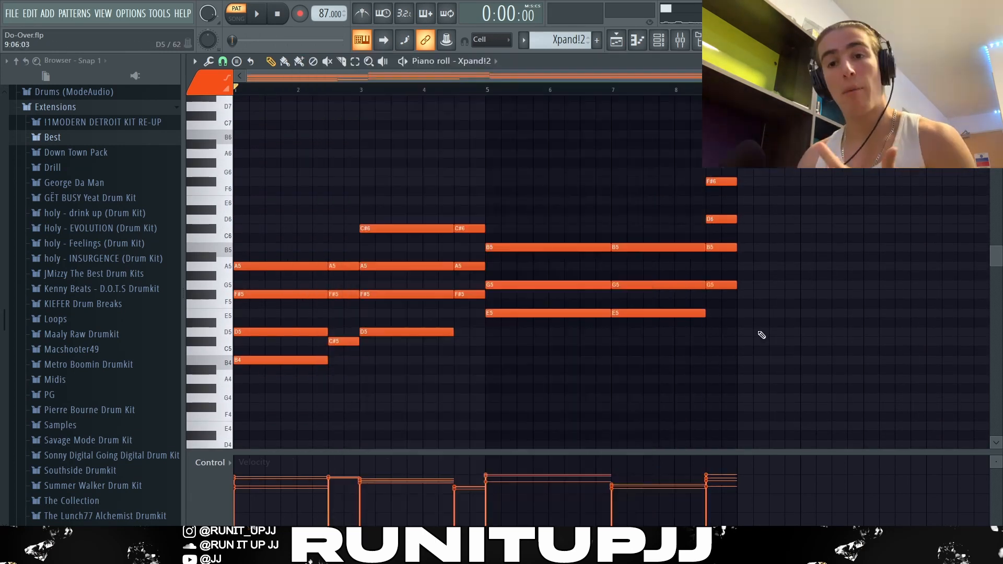
key("alt+r")
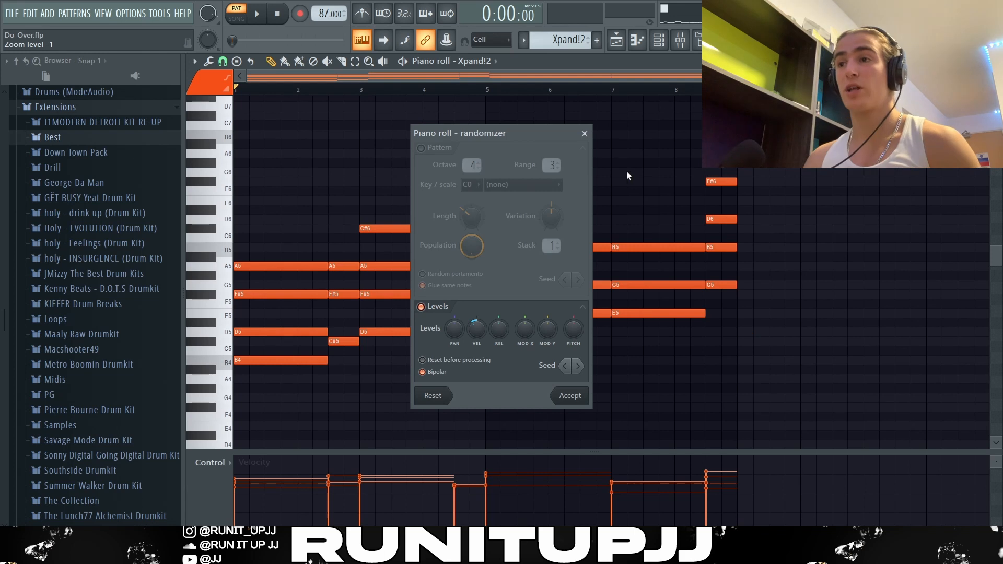
left_click(584, 133)
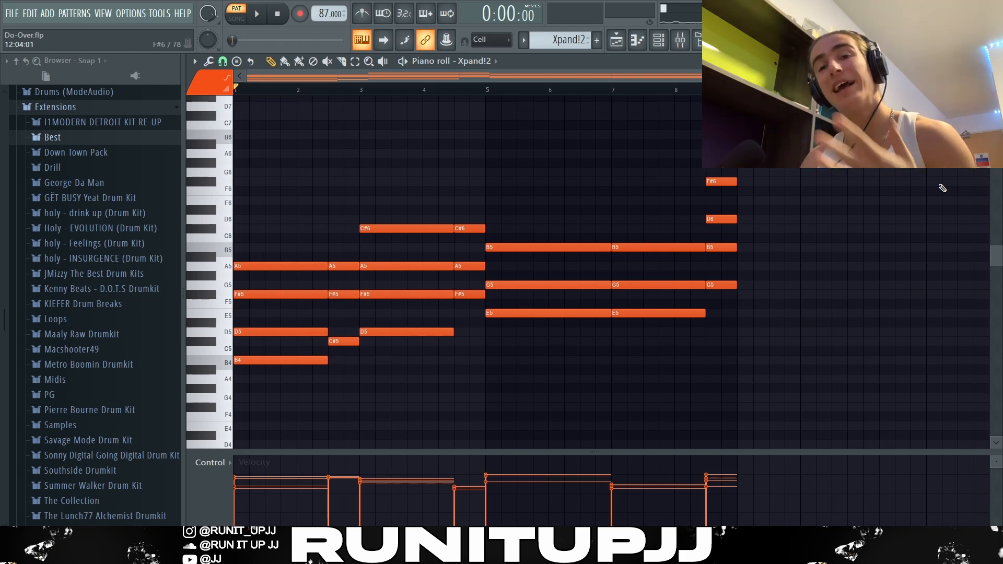
Listen to the Xpand!2 pattern and open ValhallaVintageVerb on mixer Insert 6.
key("space")
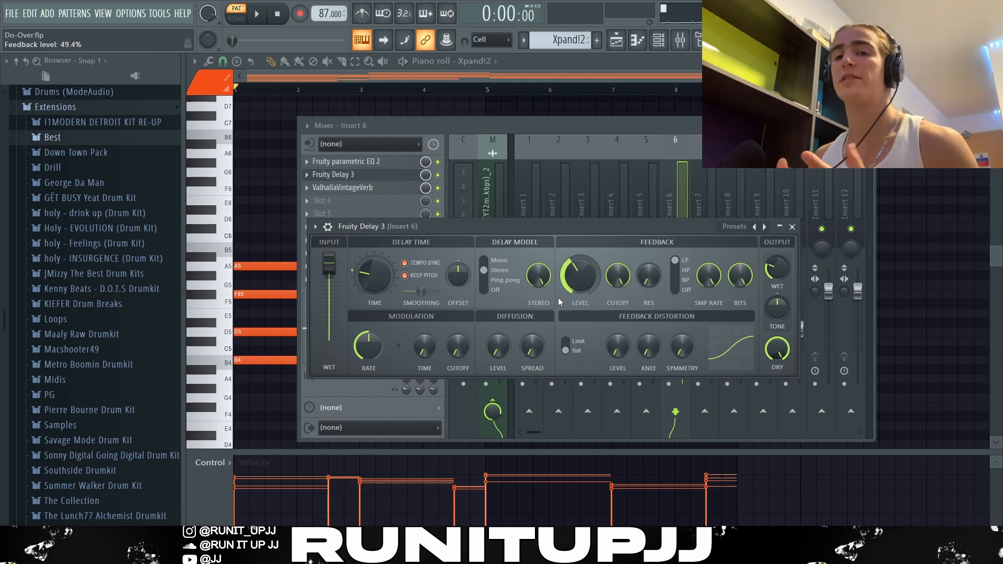
left_click(342, 187)
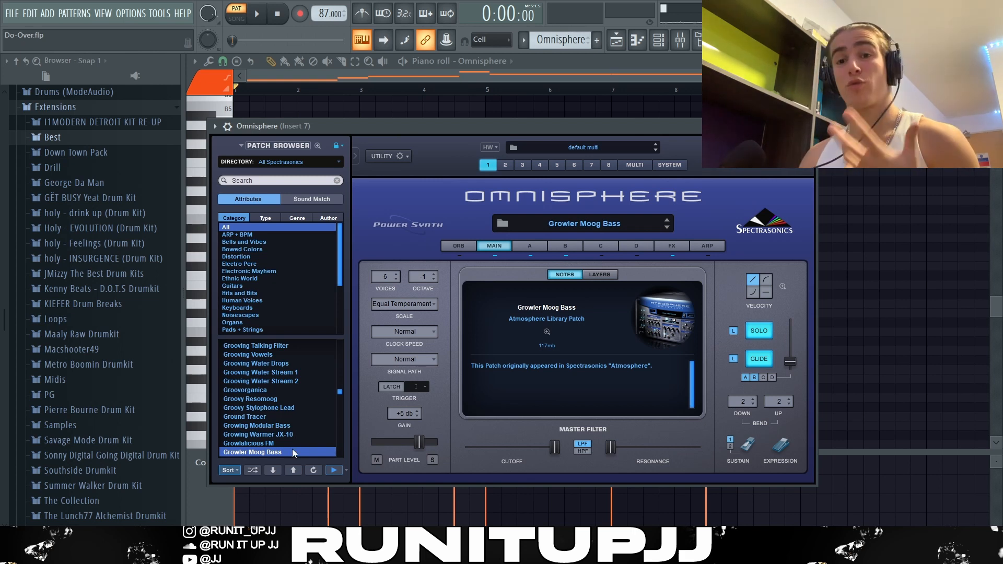
Close the Omnisphere window, highlight all its bass notes and clear the selection, and play the pattern.
key("Escape")
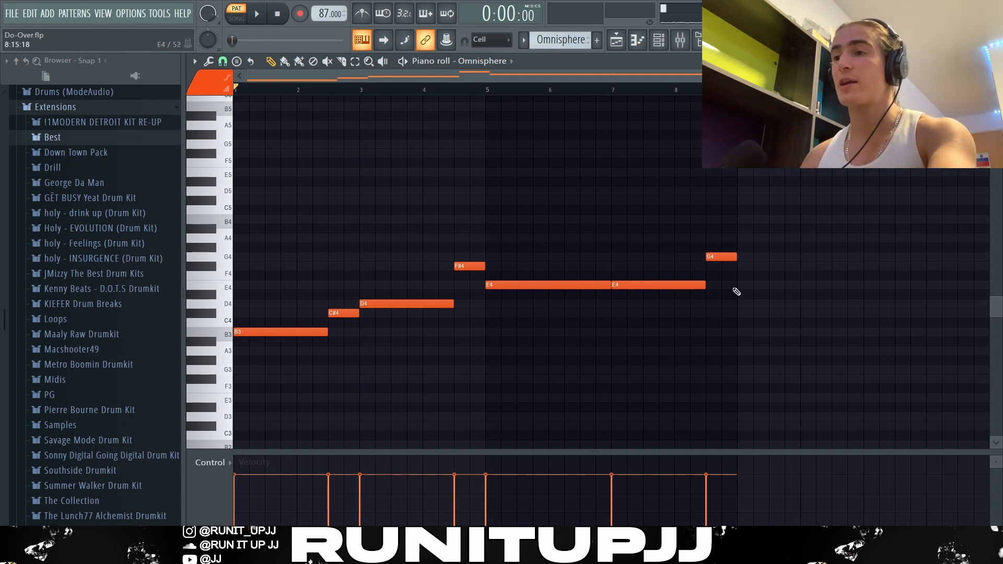
key("ctrl+a")
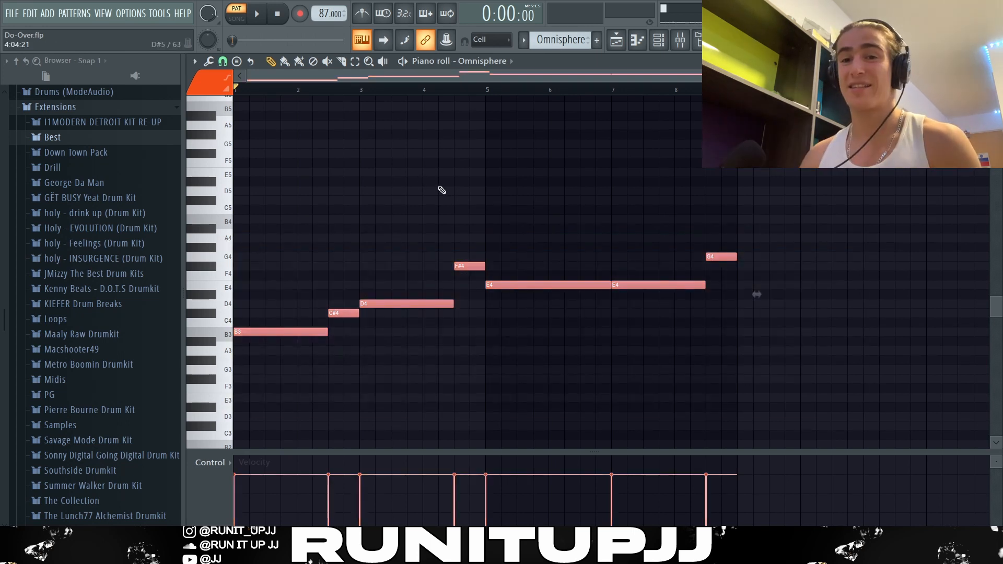
key("ctrl+d")
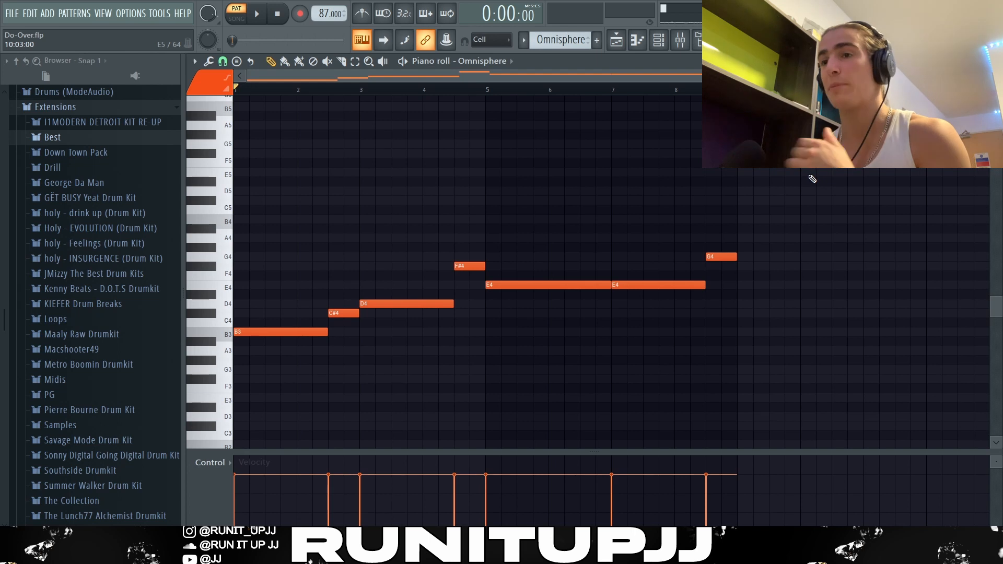
key("space")
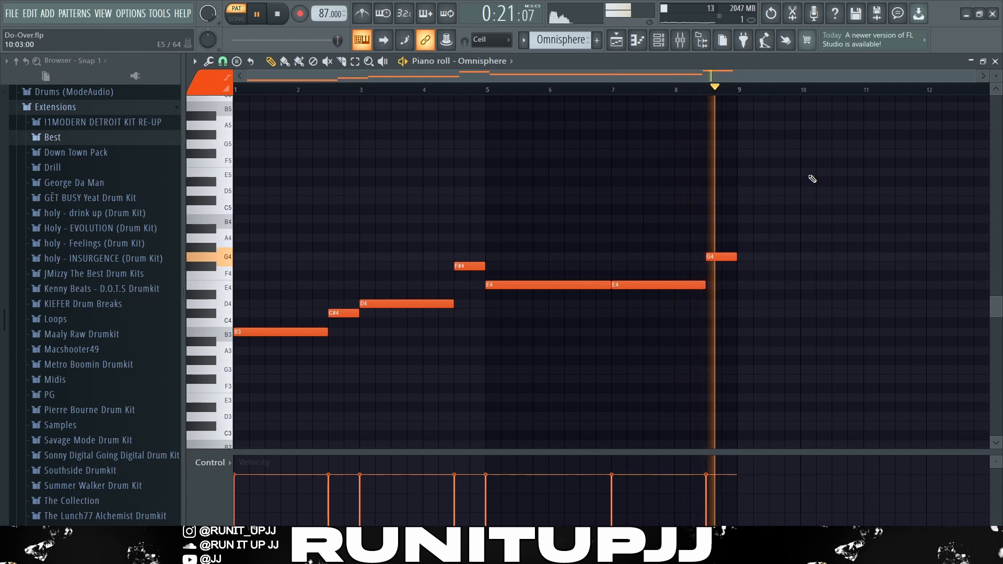
Stop the bass playback, highlight the Omnisphere #2 chord notes to examine them, and listen to that pattern.
key("space")
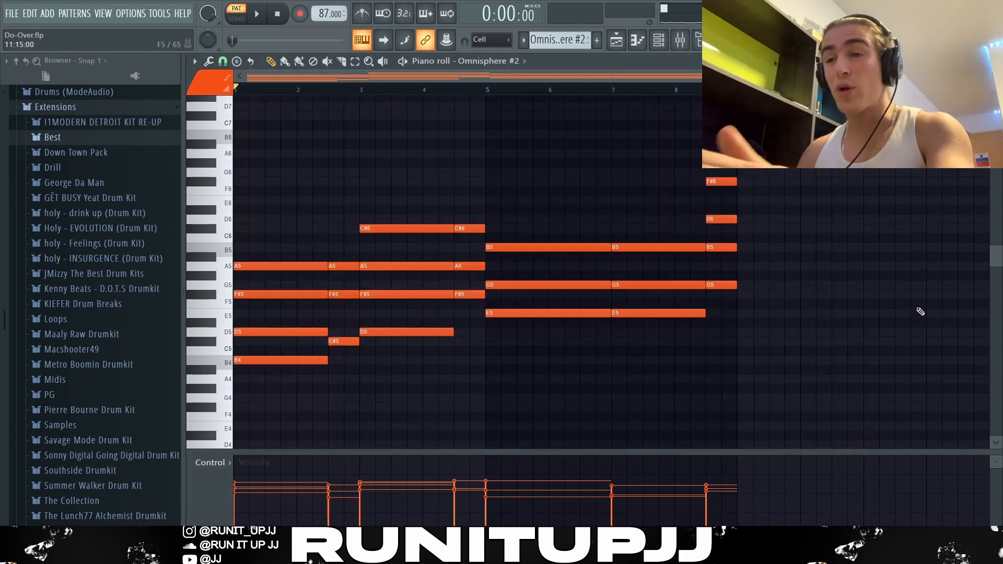
left_click_drag(880, 411, 384, 189)
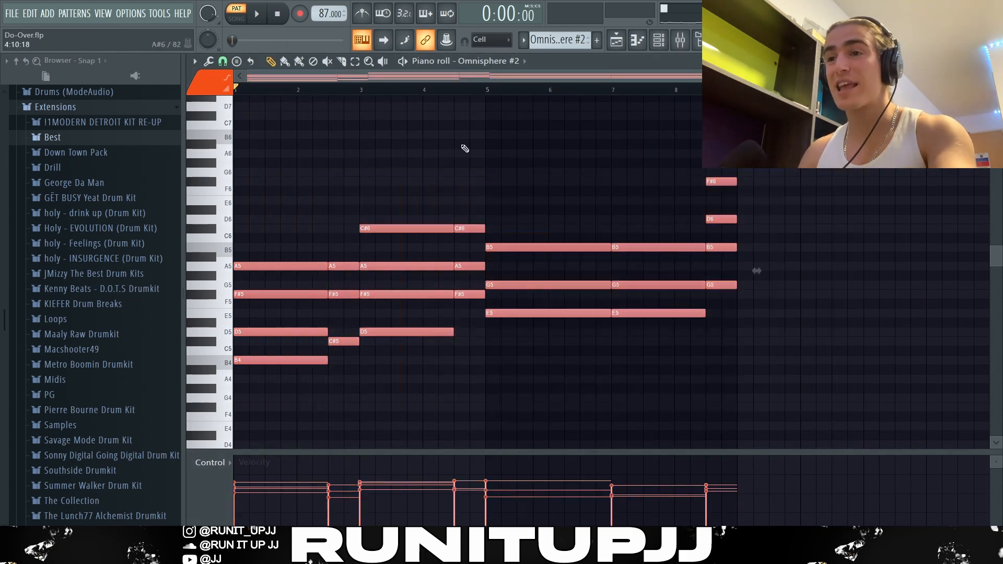
left_click_drag(282, 215, 359, 326)
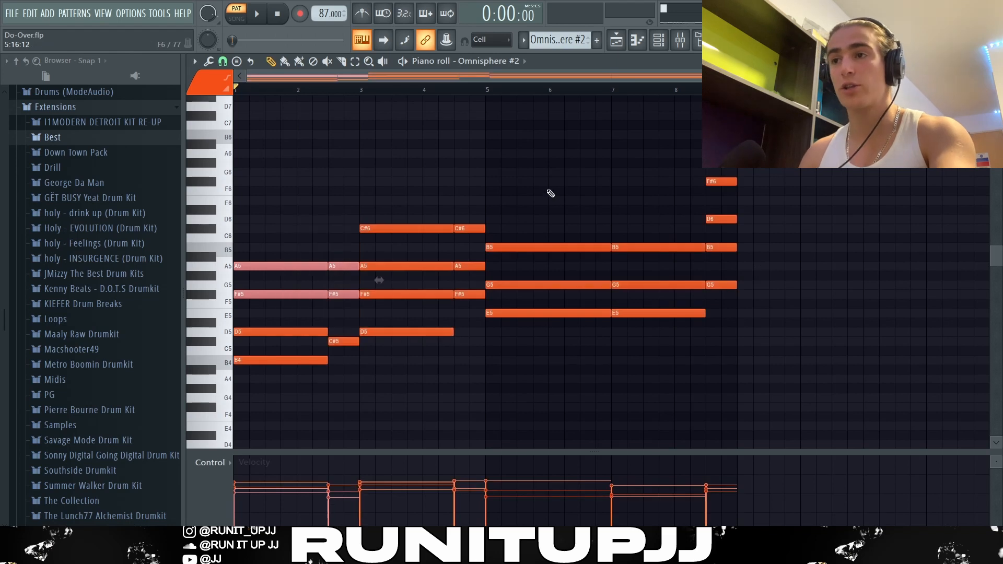
left_click_drag(501, 159, 608, 233)
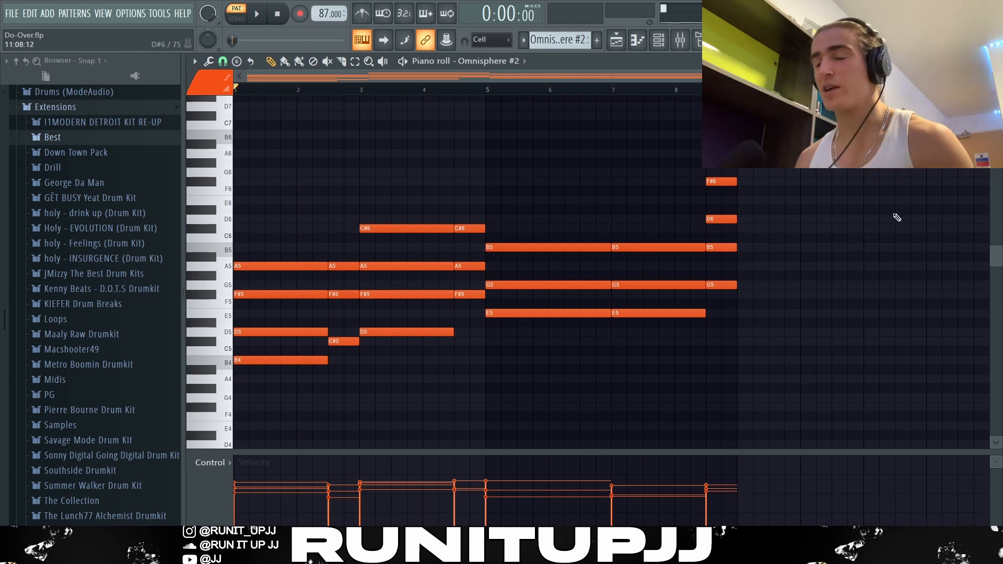
key("space")
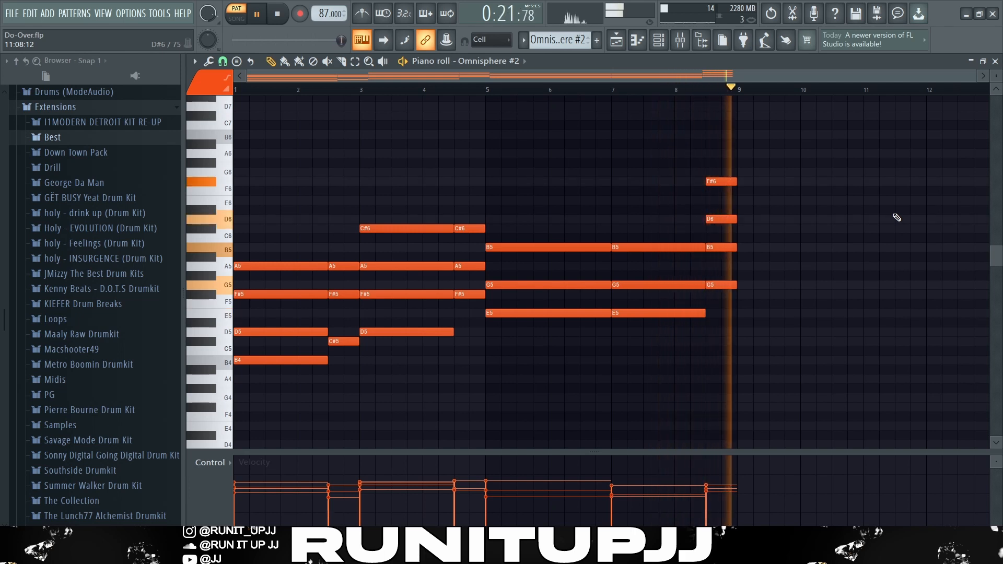
key("space")
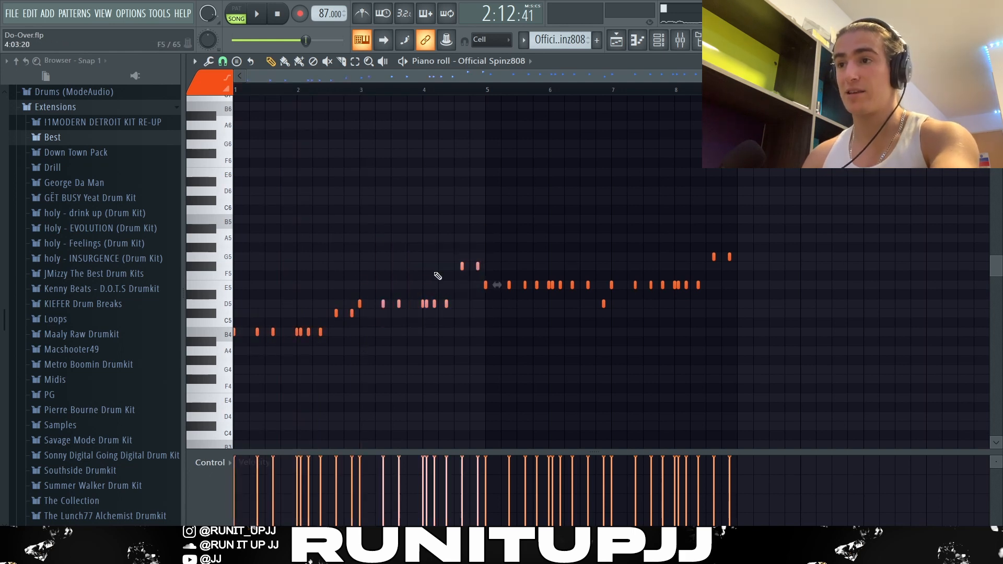
Highlight the Official Spinz808 notes across bars 1 to 8, clear the selection, and play the pattern.
left_click_drag(779, 327, 482, 205)
left_click_drag(577, 291, 718, 330)
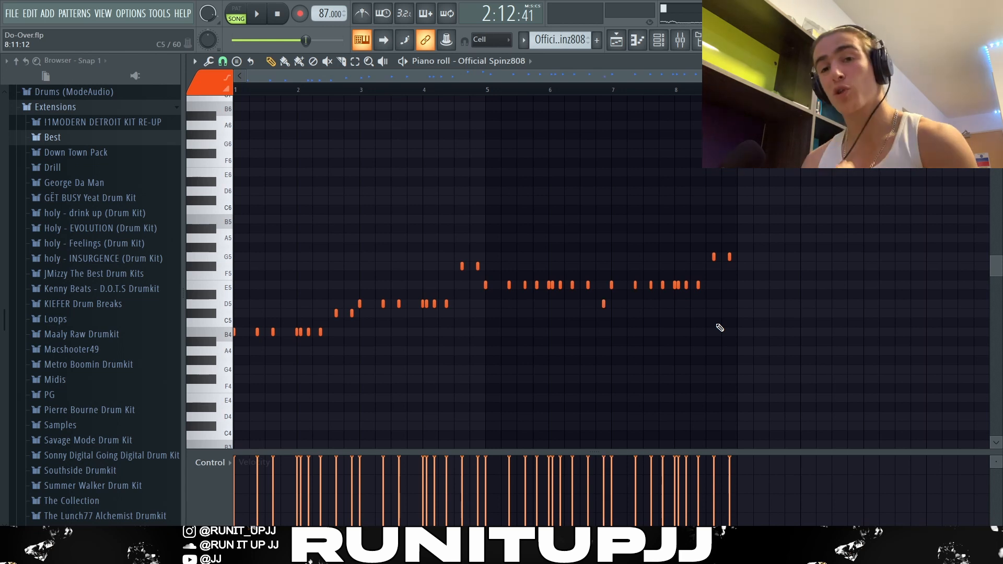
key("ctrl+a")
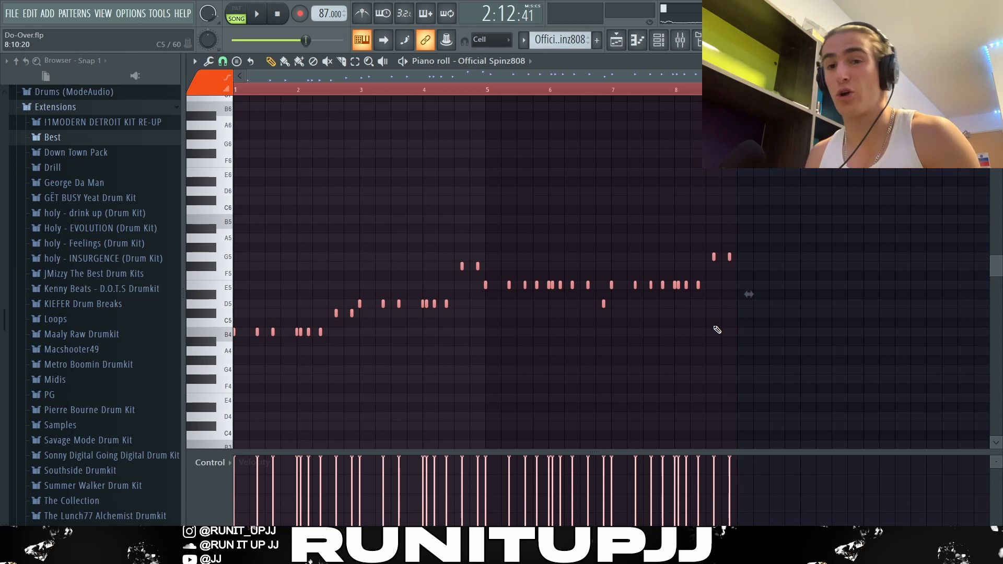
key("ctrl+d")
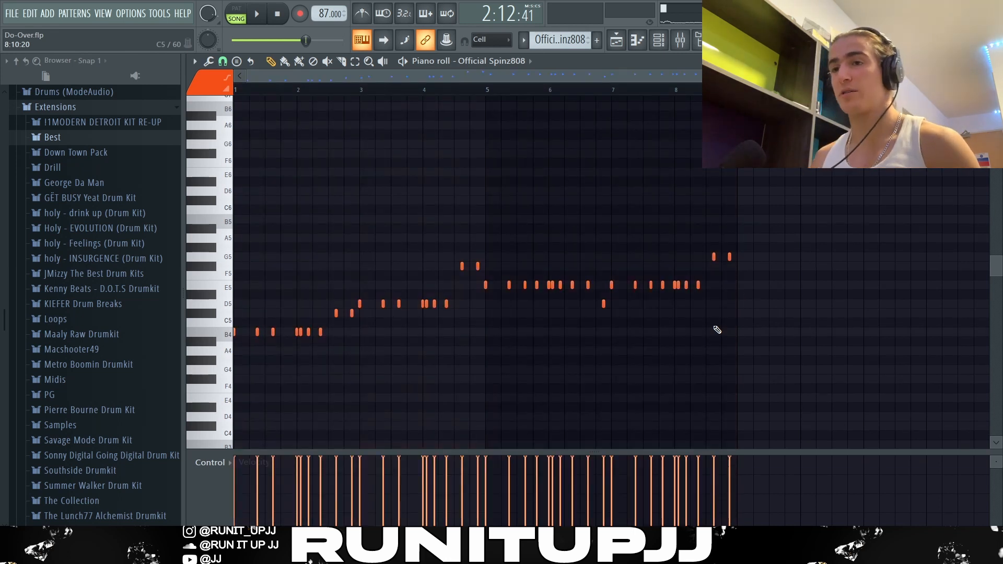
key("space")
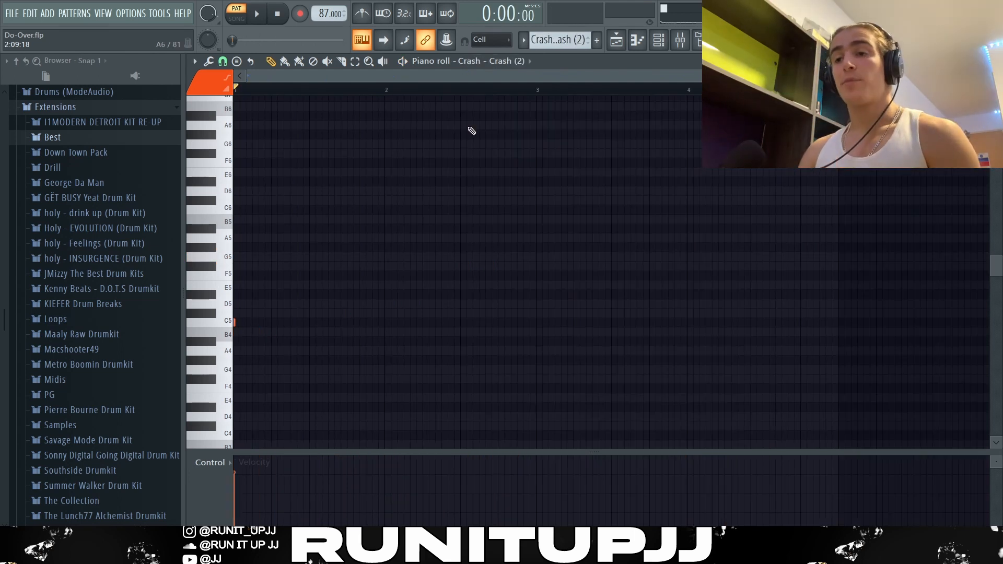
Listen to the Crash pattern and the Slime Snare pattern from its first bar.
key("space")
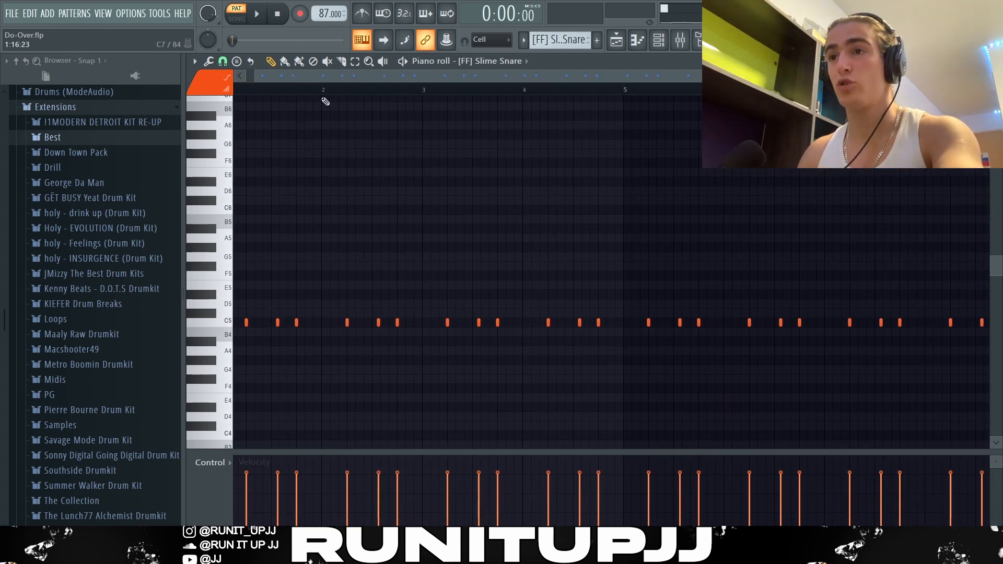
left_click_drag(322, 90, 234, 91)
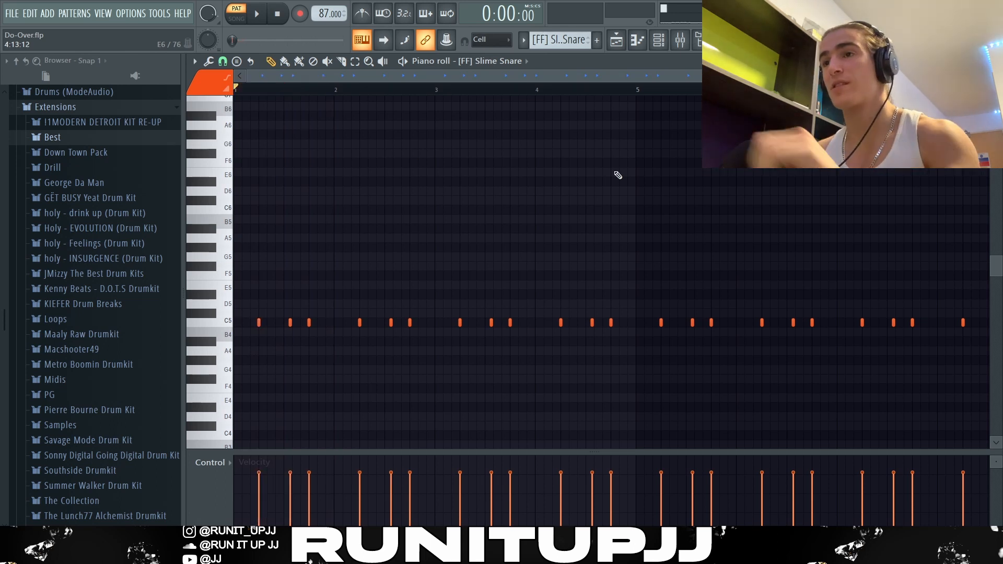
key("space")
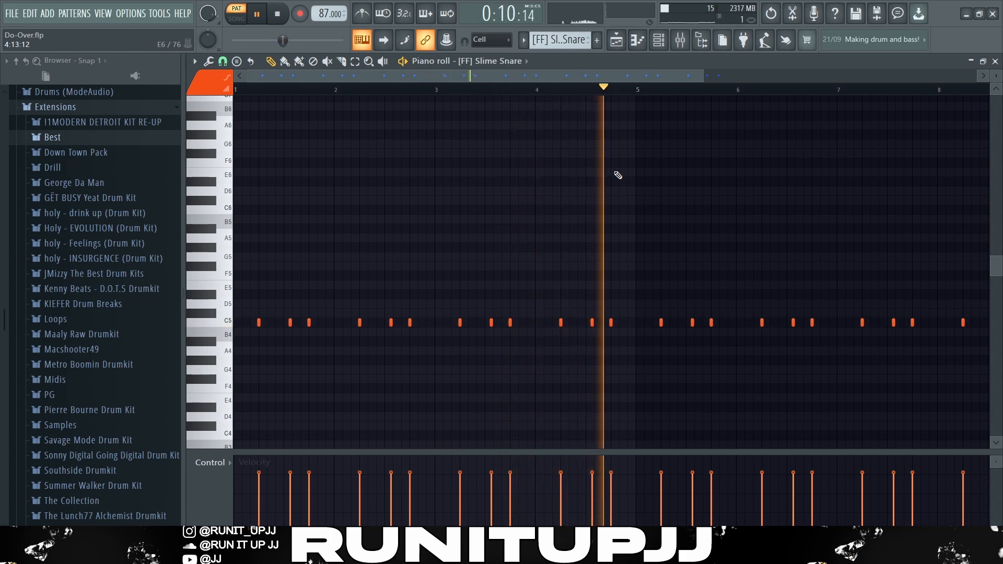
key("space")
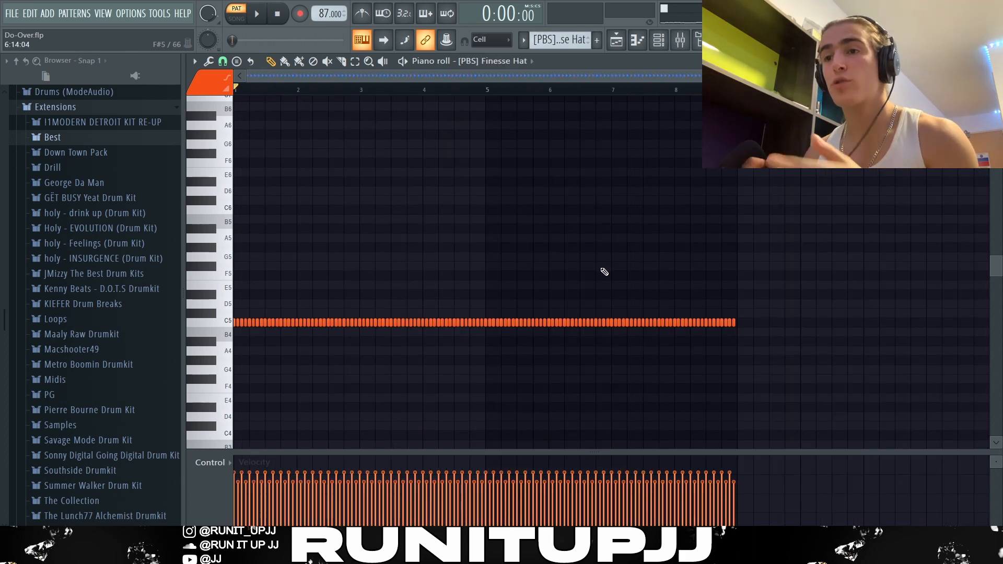
Examine the alternating velocities of the Finesse Hat notes up close and listen to the pattern.
scroll(274, 373, "up", 4)
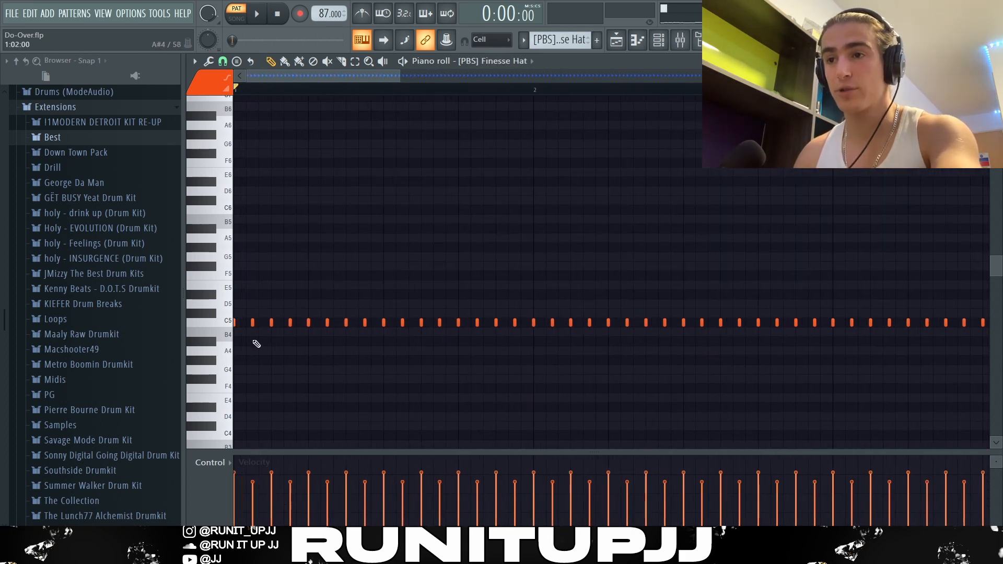
scroll(305, 380, "down", 4)
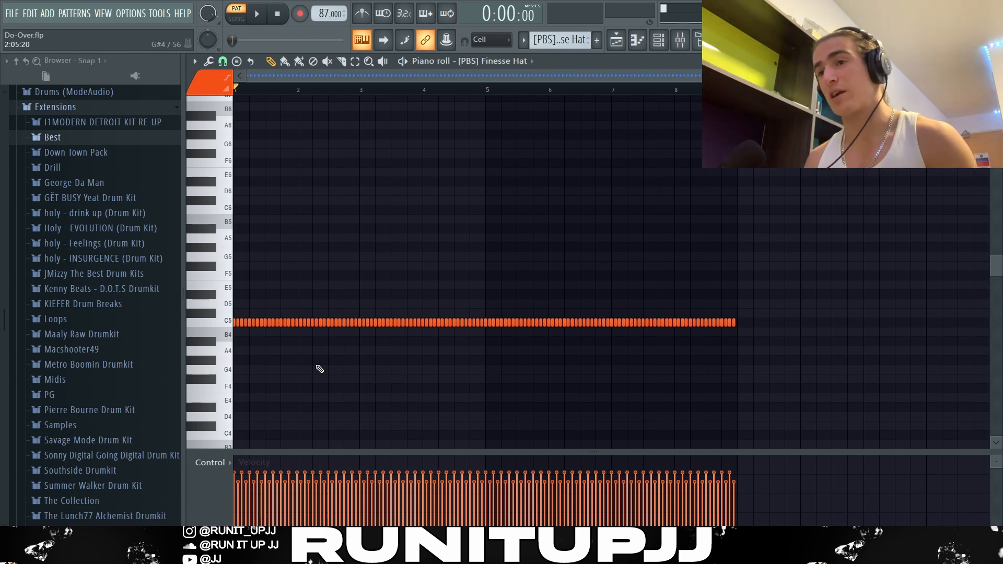
key("space")
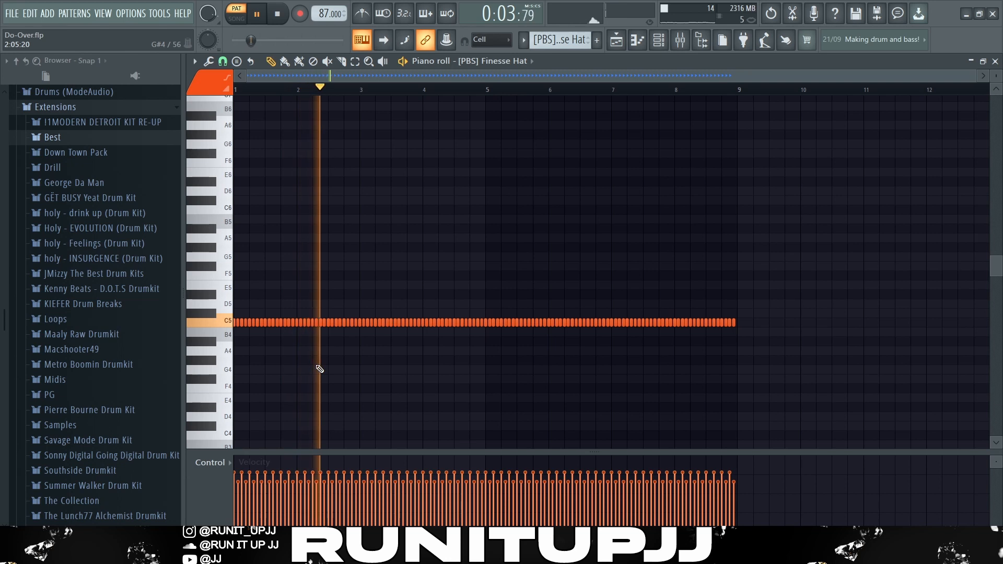
key("space")
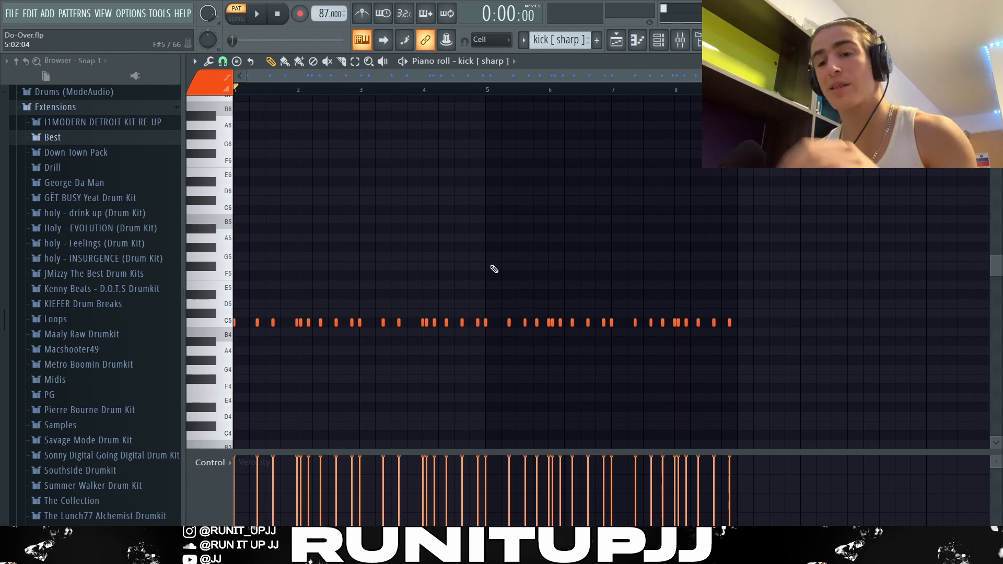
Highlight all the sharp kick notes across bars 1 to 8, clear the selection, and listen to the pattern.
key("ctrl+a")
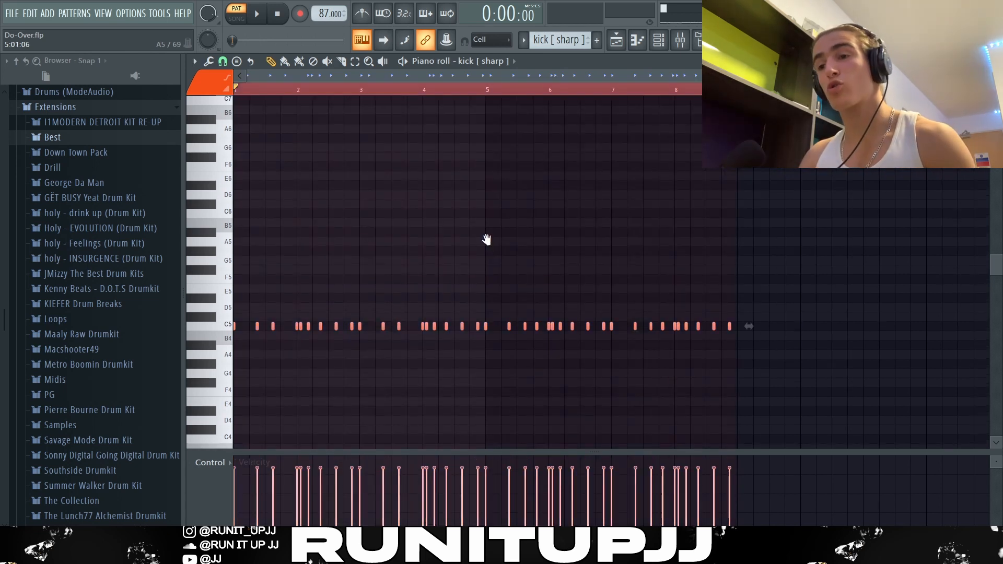
left_click_drag(486, 240, 483, 238)
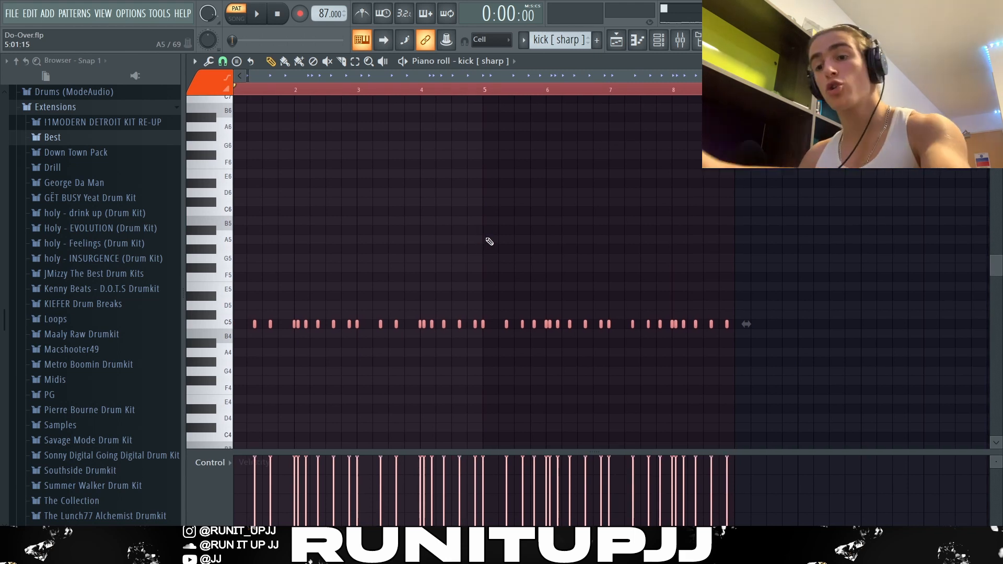
left_click(486, 238, "ctrl")
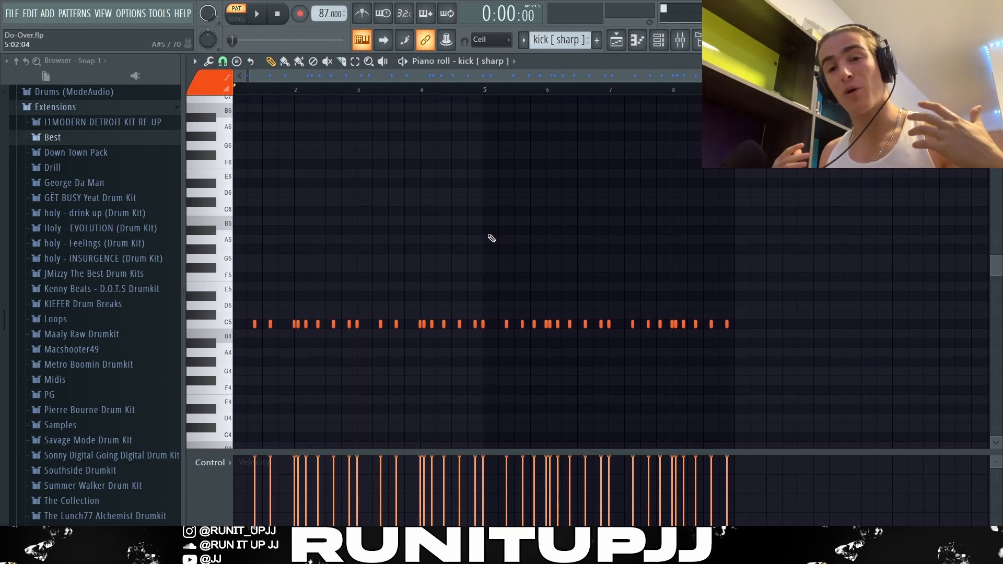
key("space")
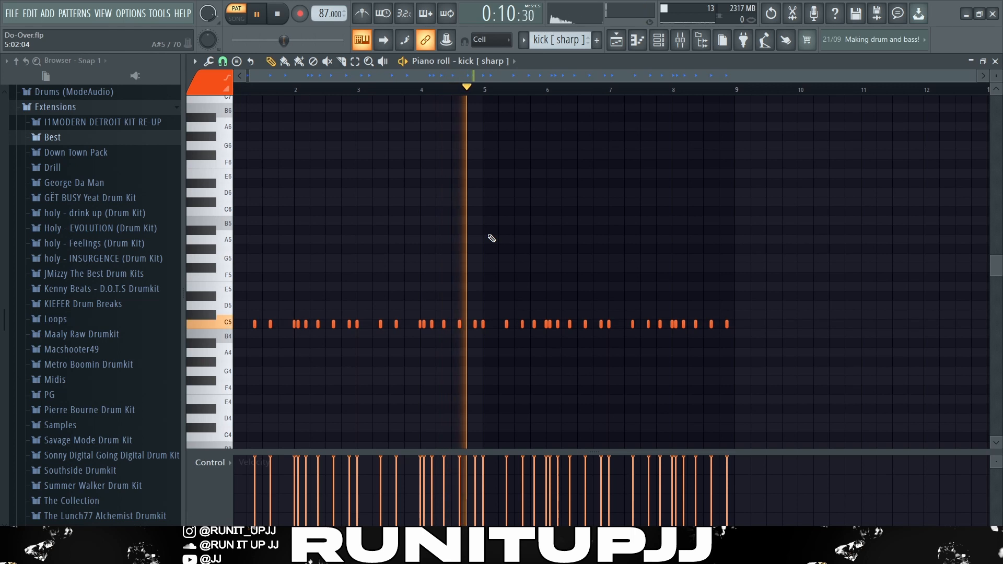
key("space")
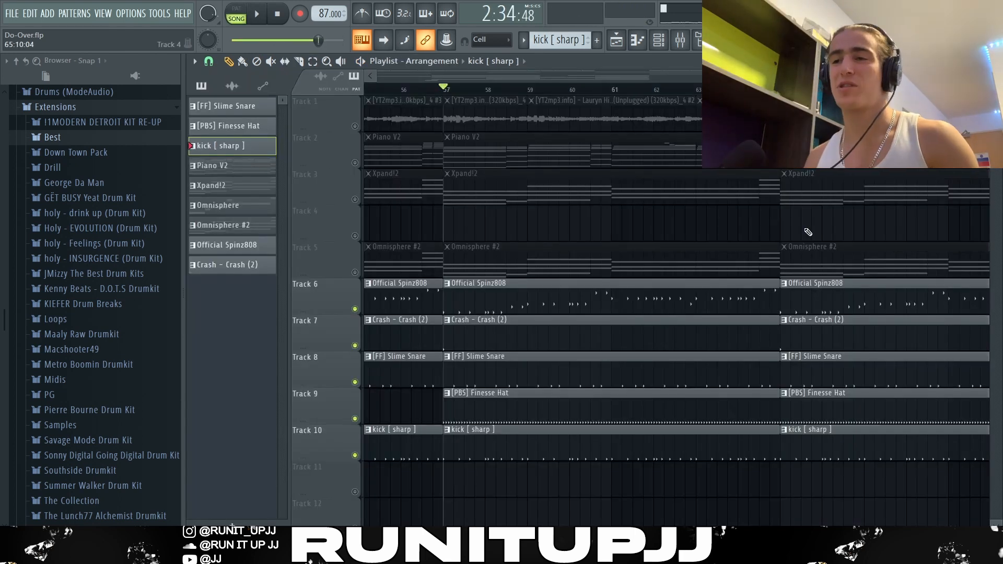
Play the arrangement from bar 57 to hear the 808, crash, snare, hat and kick together.
key("space")
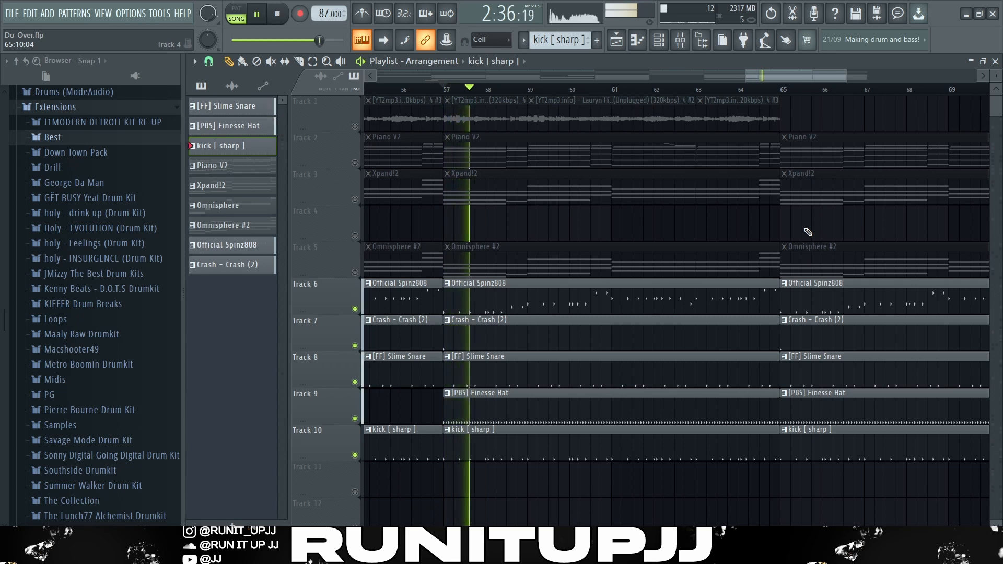